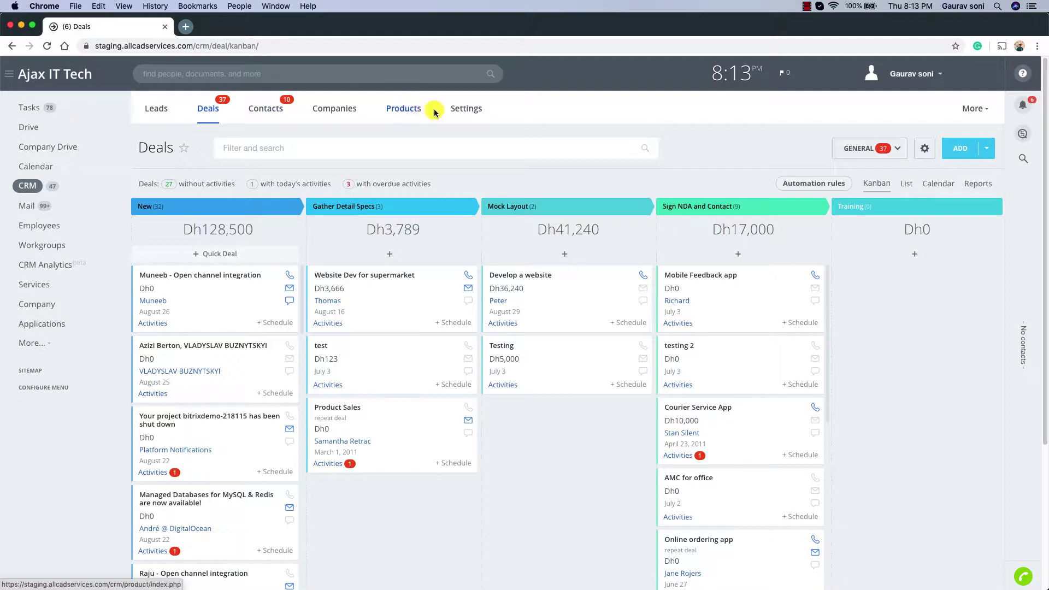
# Drag Quotes from the More menu into the CRM tab bar and finish customizing.
pyautogui.click(984, 112)
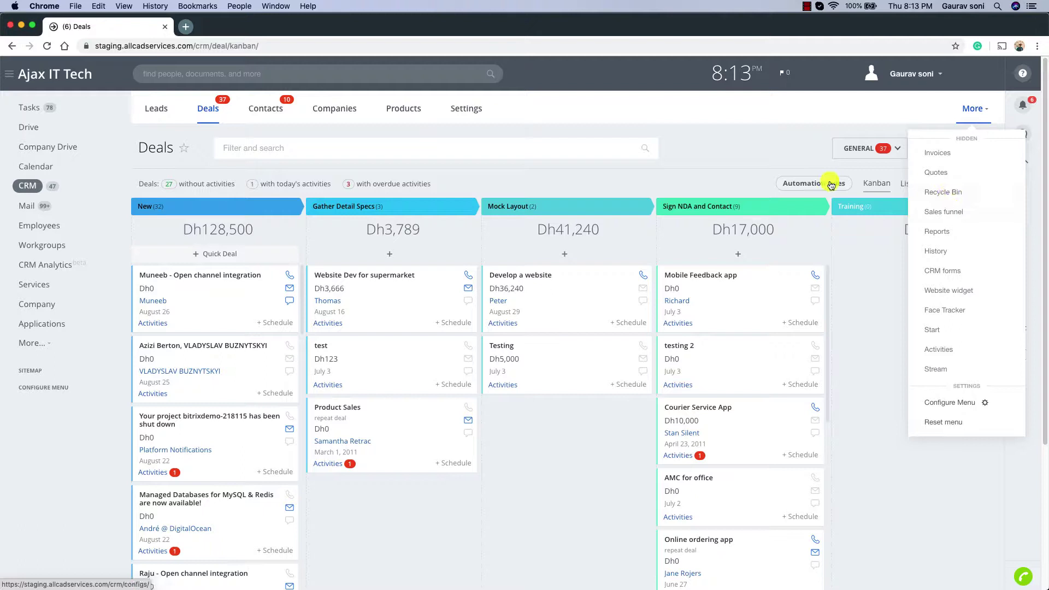
pyautogui.moveTo(934, 172)
pyautogui.mouseDown()
pyautogui.moveTo(638, 152)
pyautogui.moveTo(503, 110)
pyautogui.moveTo(433, 110)
pyautogui.moveTo(475, 121)
pyautogui.mouseUp()
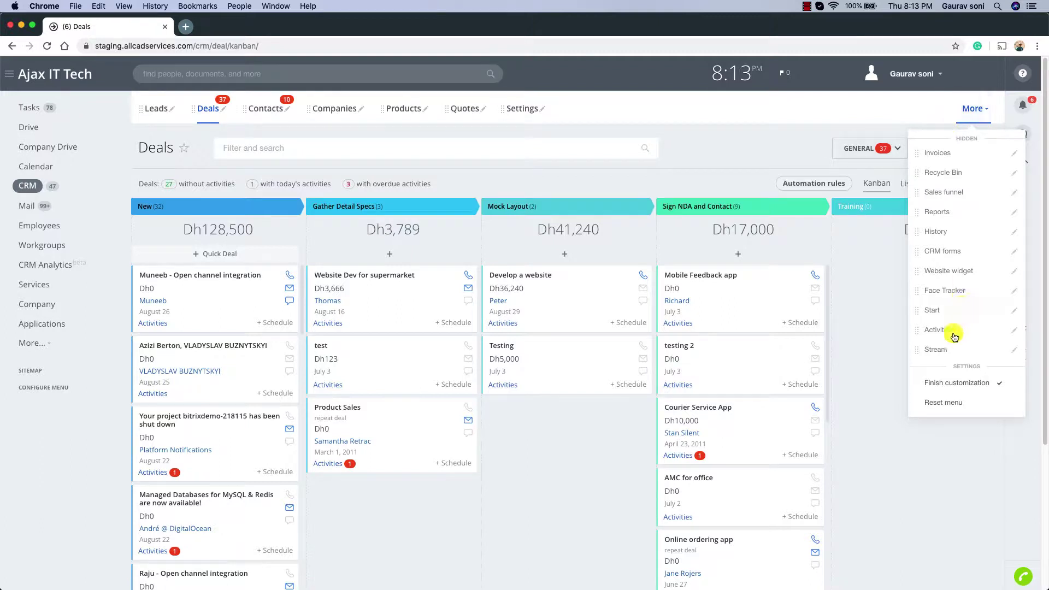
pyautogui.click(957, 383)
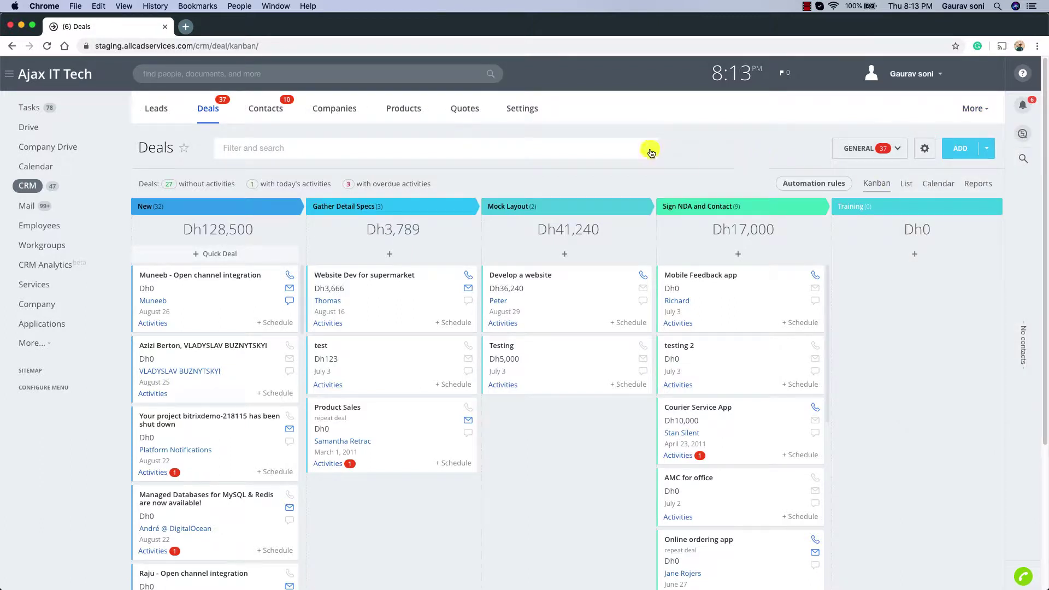
pyautogui.click(399, 110)
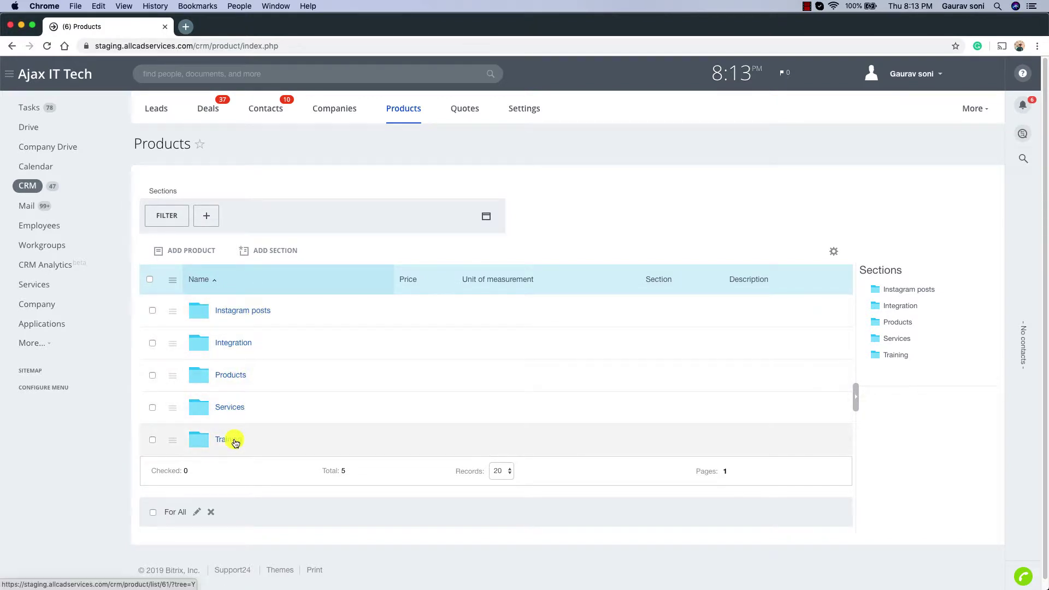
# Add a product section, replacing the default 'New Section' name with 'Laptops'.
pyautogui.click(280, 255)
pyautogui.moveTo(445, 321); pyautogui.dragTo(385, 321)
pyautogui.write('Laptops')
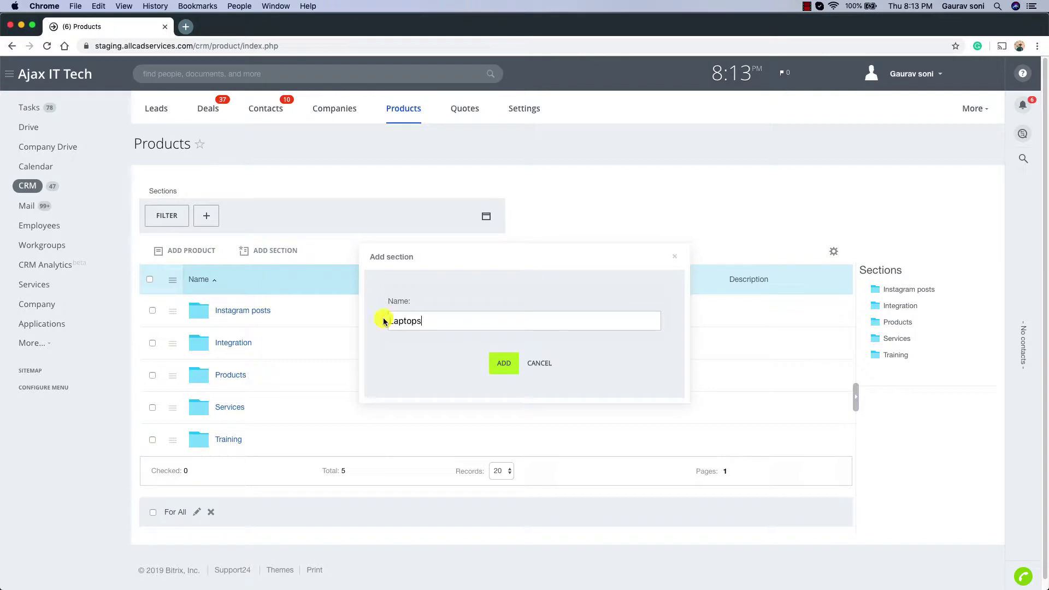
pyautogui.click(499, 362)
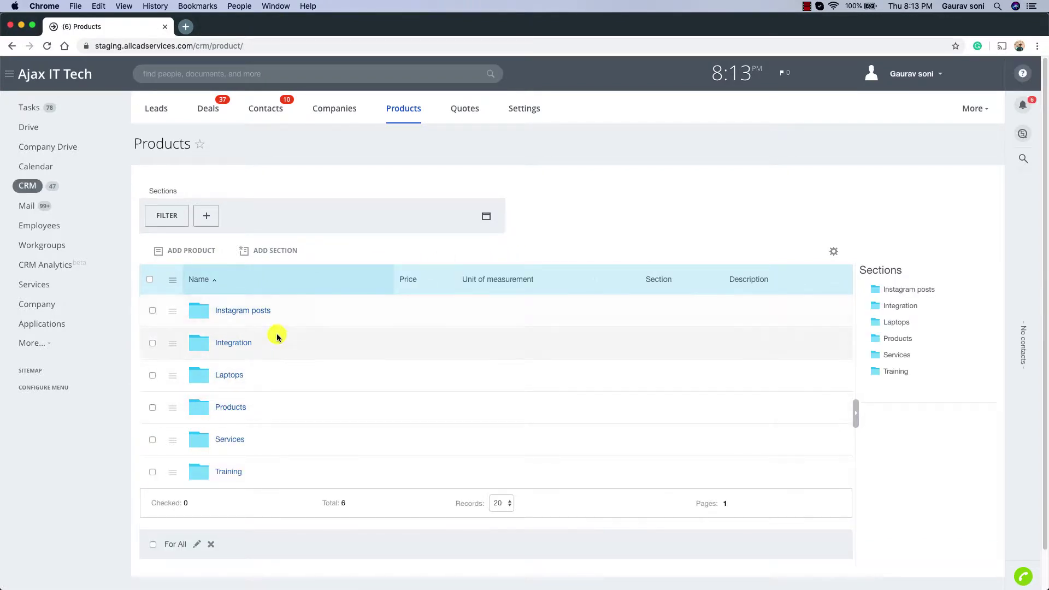
# In the Laptops section, start a new product named Macbook 2019 priced 5000.
pyautogui.click(235, 377)
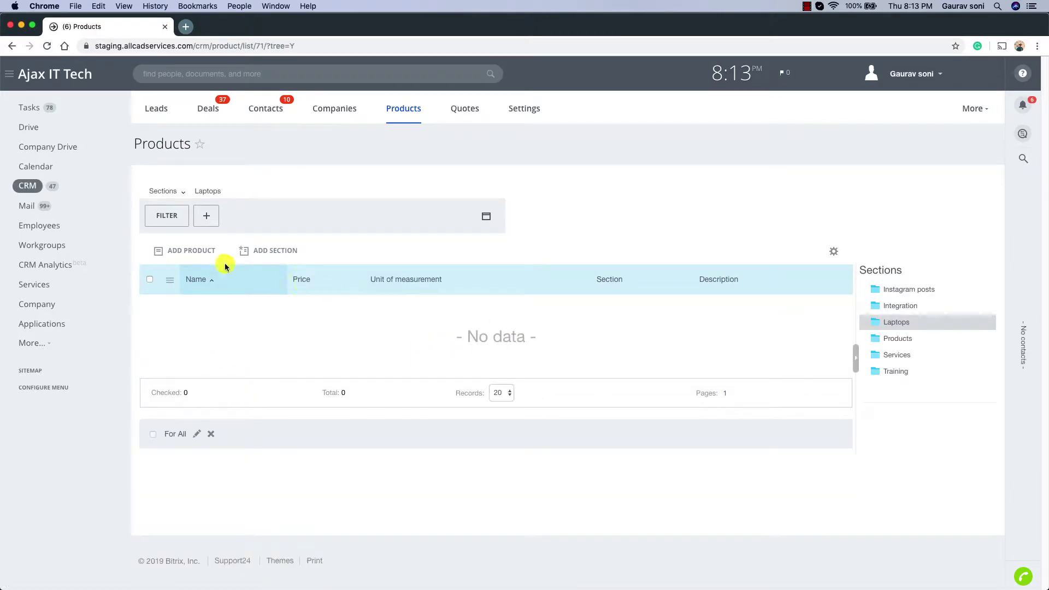
pyautogui.click(193, 256)
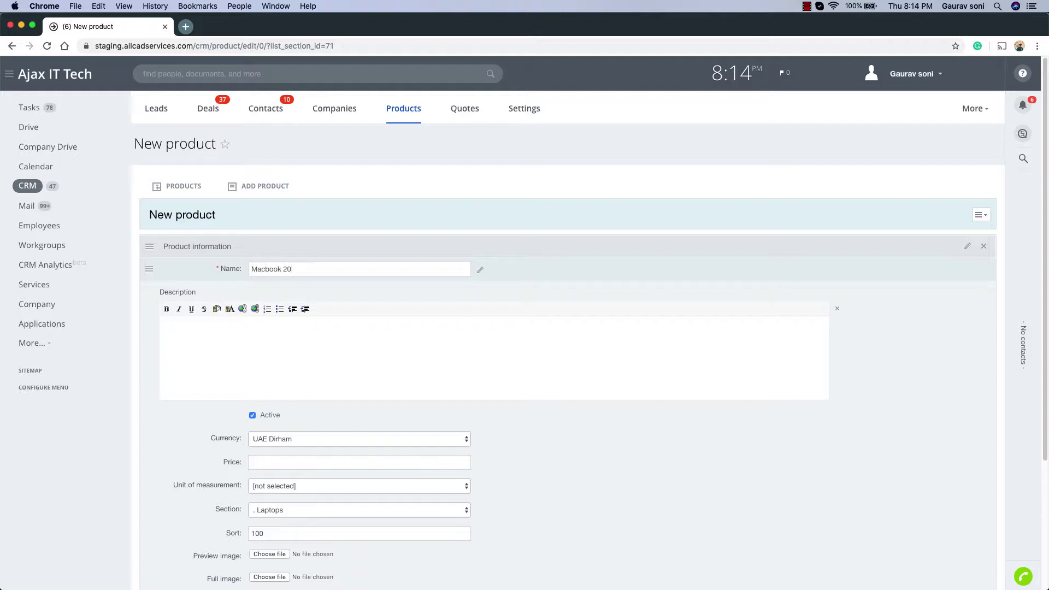
pyautogui.scroll(-1, 323, 300)
pyautogui.click(333, 321)
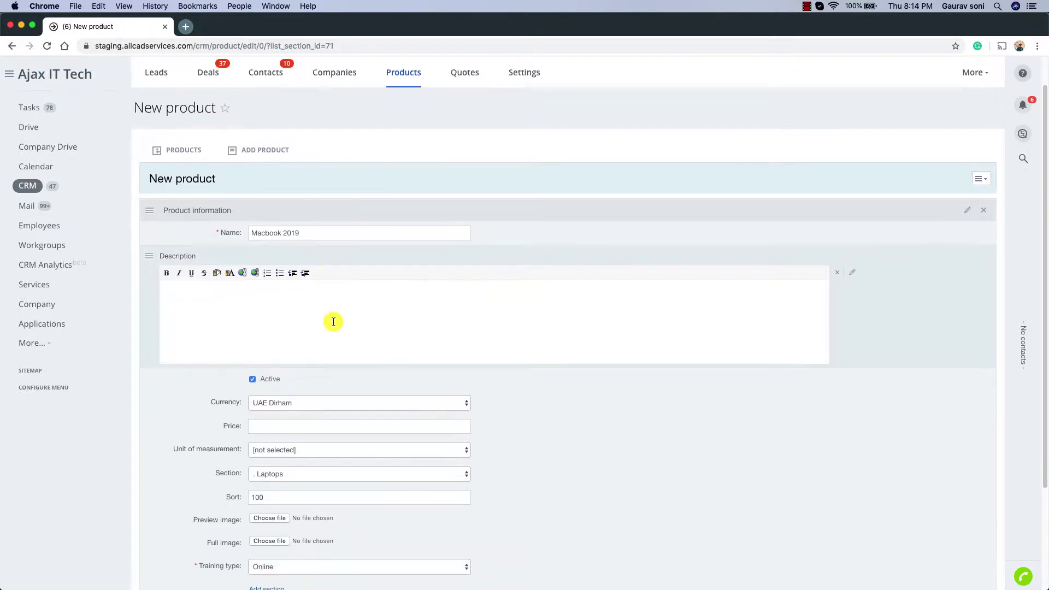
pyautogui.scroll(-1, 349, 304)
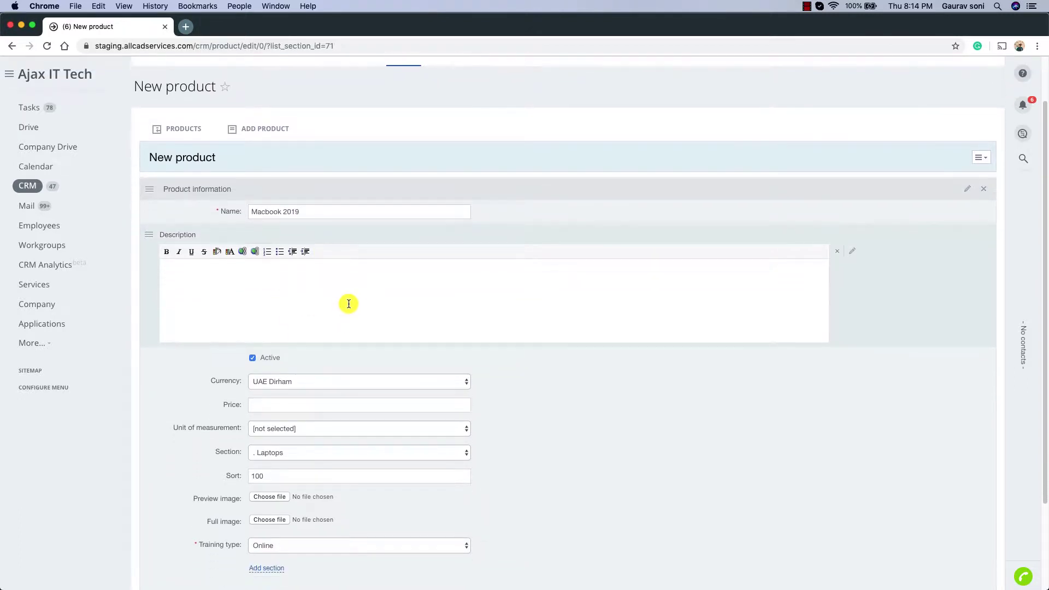
pyautogui.scroll(-1, 343, 345)
# Keep UAE Dirham as the currency and set the unit of measurement to pcs.
pyautogui.click(297, 362)
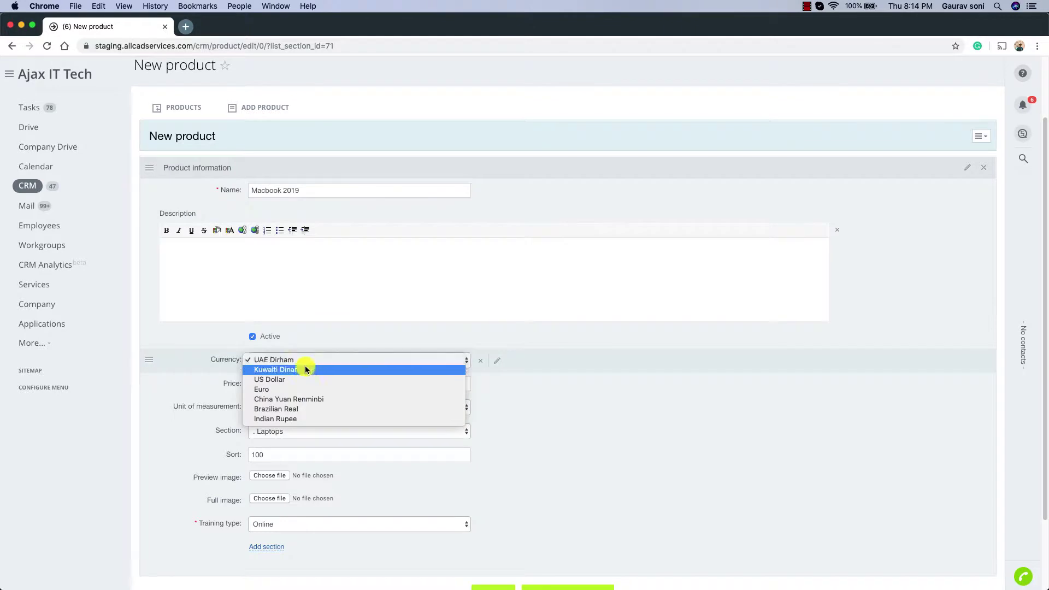
pyautogui.click(303, 361)
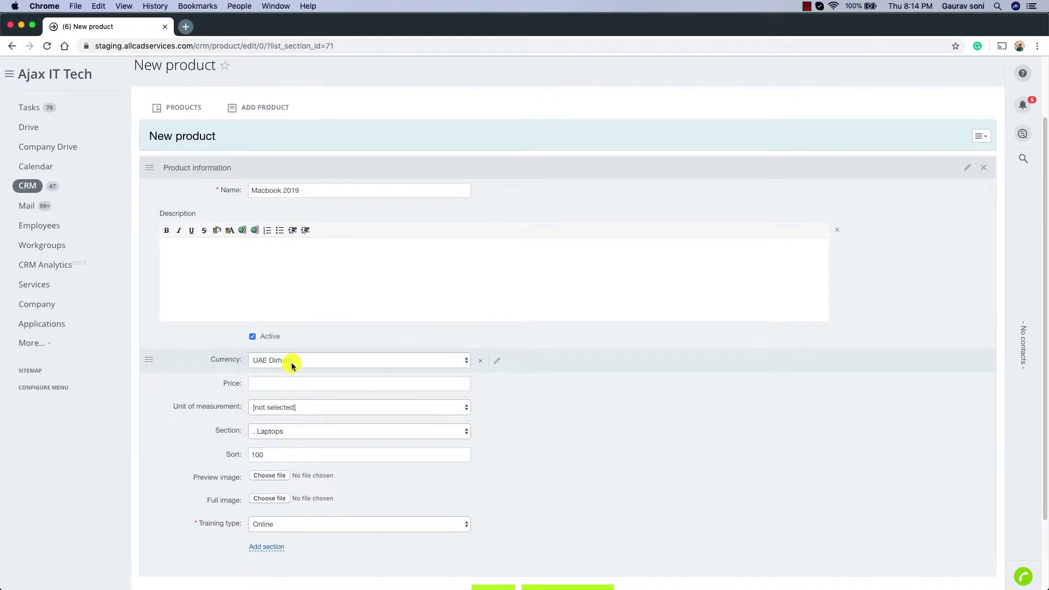
pyautogui.scroll(-1, 328, 340)
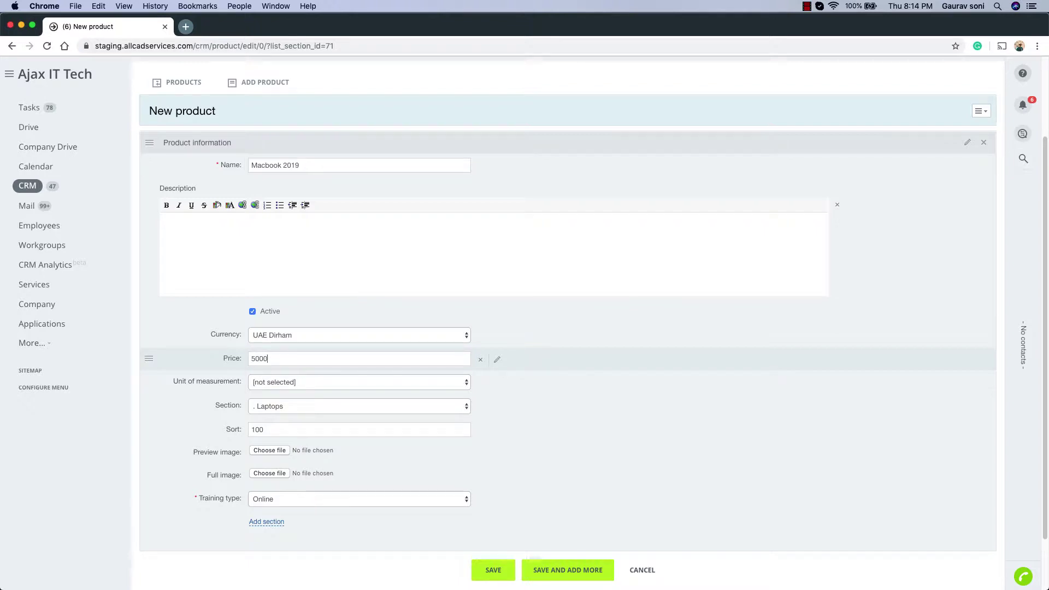
pyautogui.moveTo(182, 381); pyautogui.dragTo(302, 382)
pyautogui.click(303, 382)
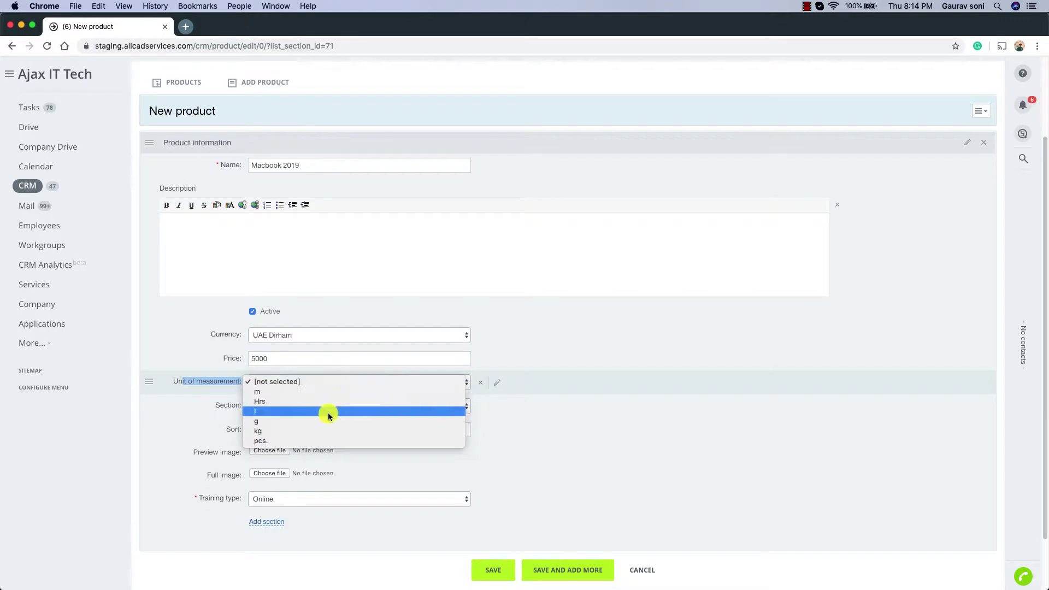
pyautogui.click(330, 442)
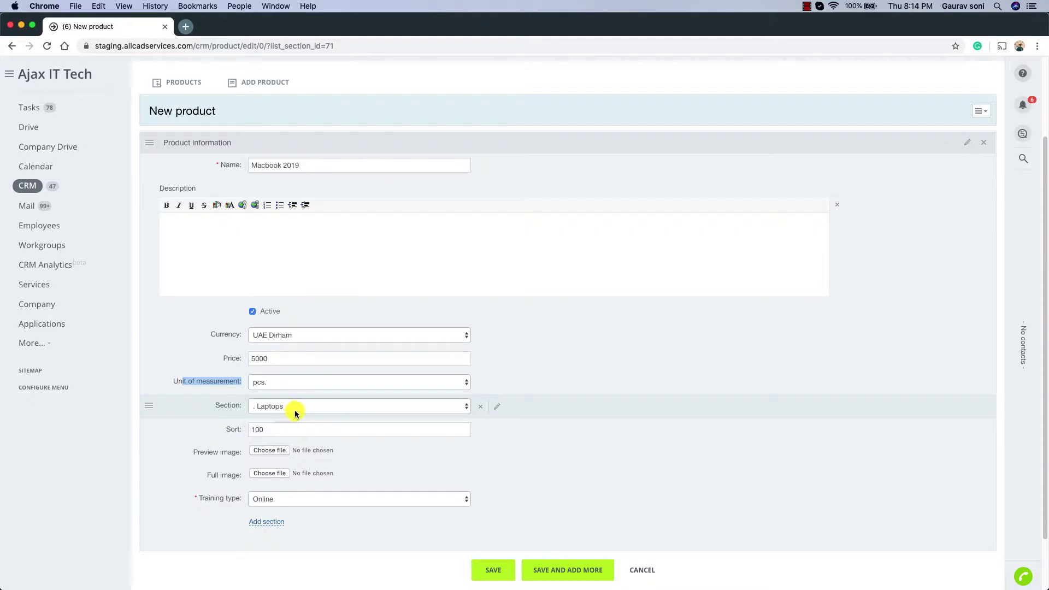
pyautogui.scroll(-1, 320, 465)
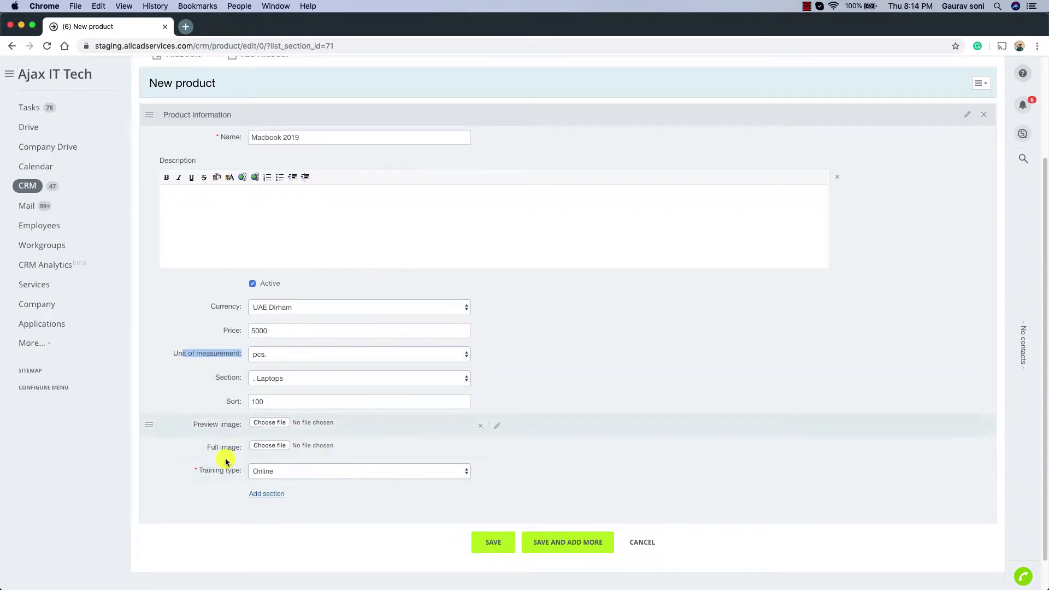
pyautogui.scroll(-1, 381, 429)
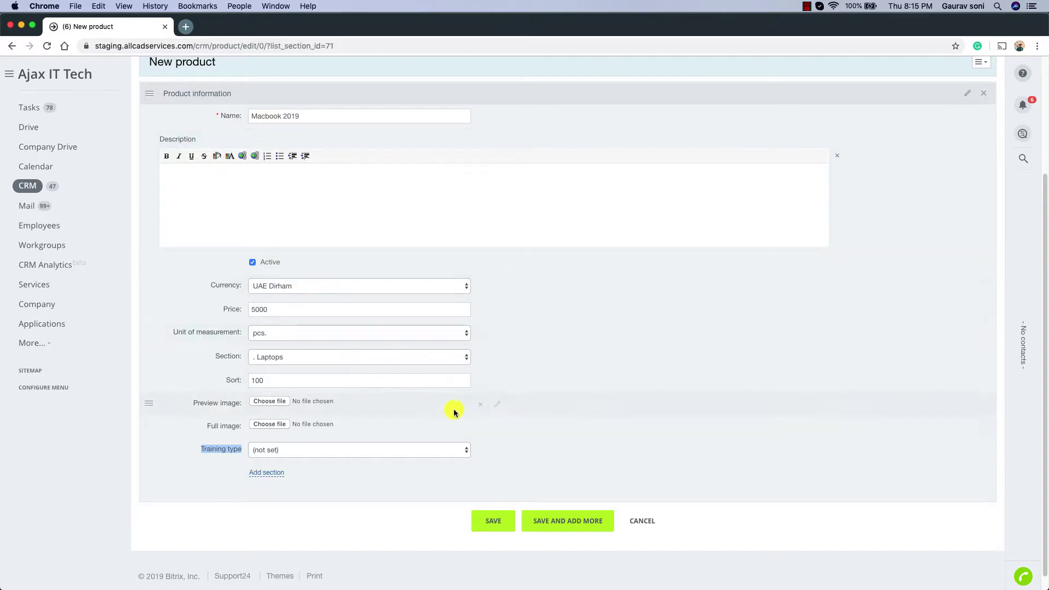
# Resolve the missing Training type error by choosing On site, then save Macbook 2019.
pyautogui.click(493, 520)
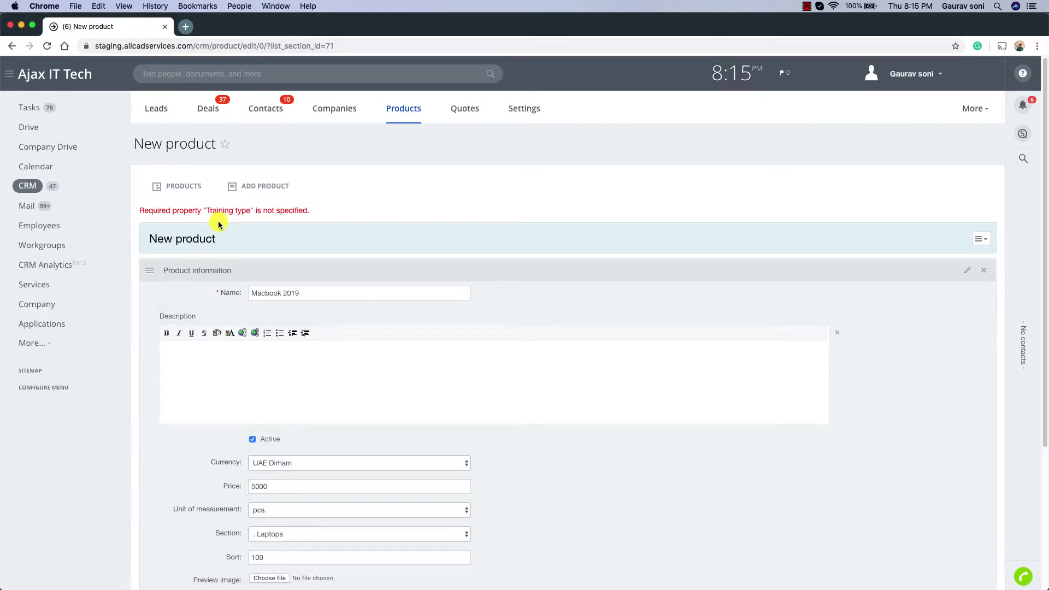
pyautogui.moveTo(201, 211); pyautogui.dragTo(259, 213)
pyautogui.scroll(-5, 346, 265)
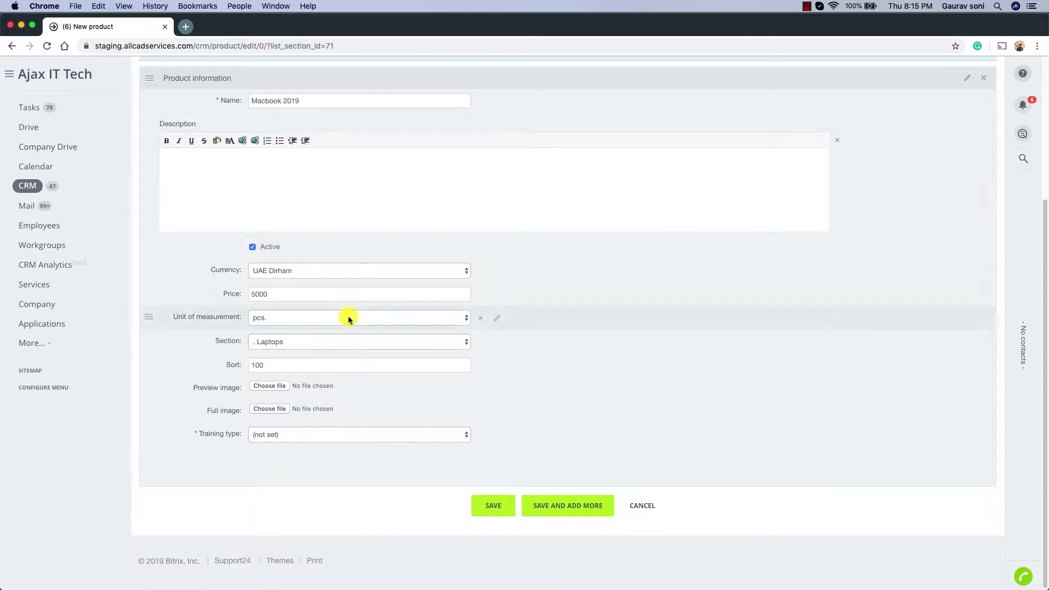
pyautogui.click(358, 435)
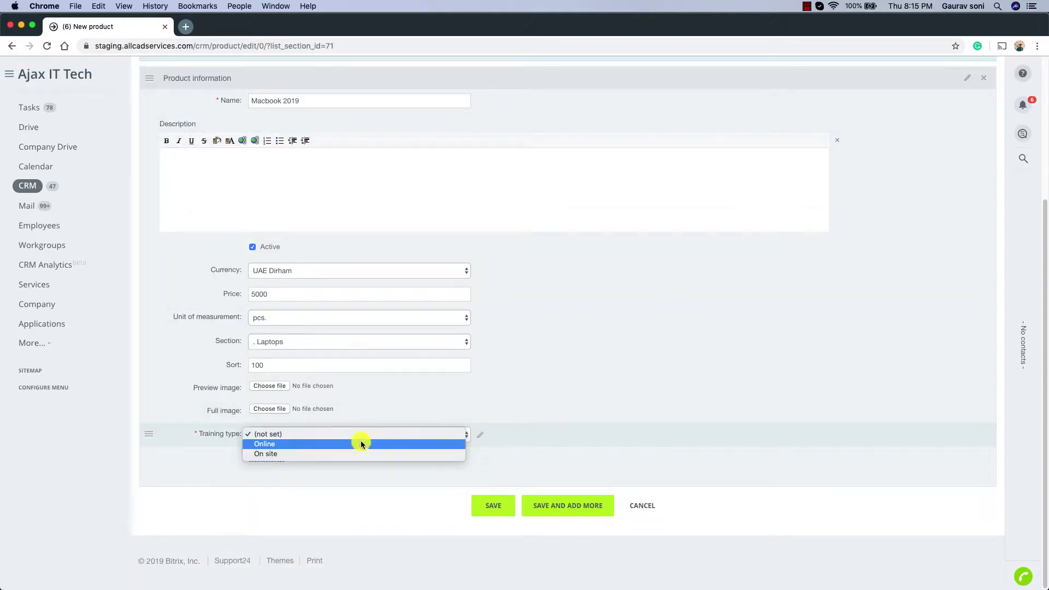
pyautogui.click(382, 454)
pyautogui.click(499, 507)
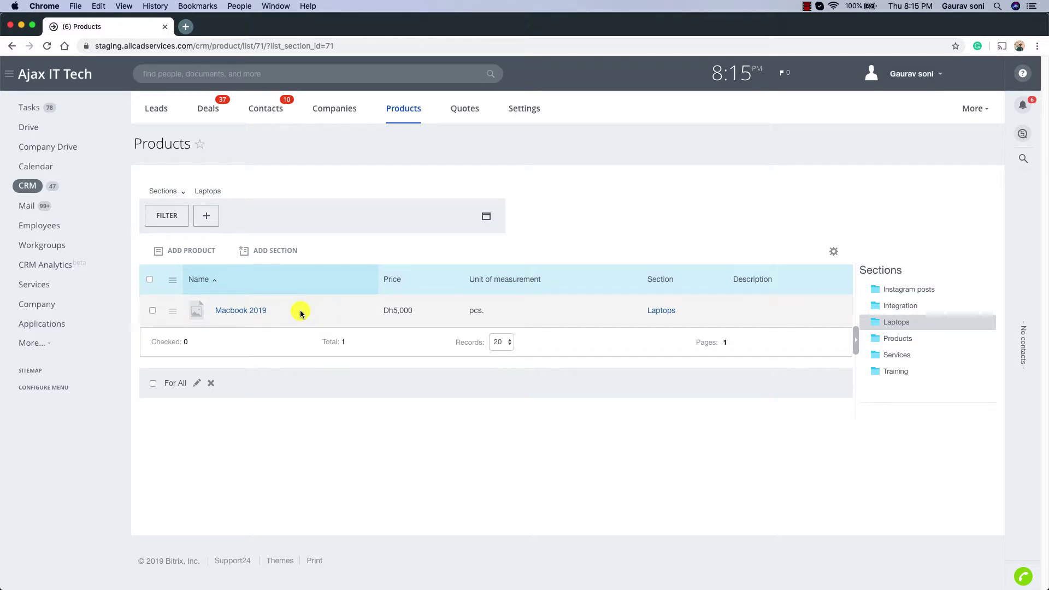
# In CRM settings, untick Required on the Training type product property.
pyautogui.click(532, 111)
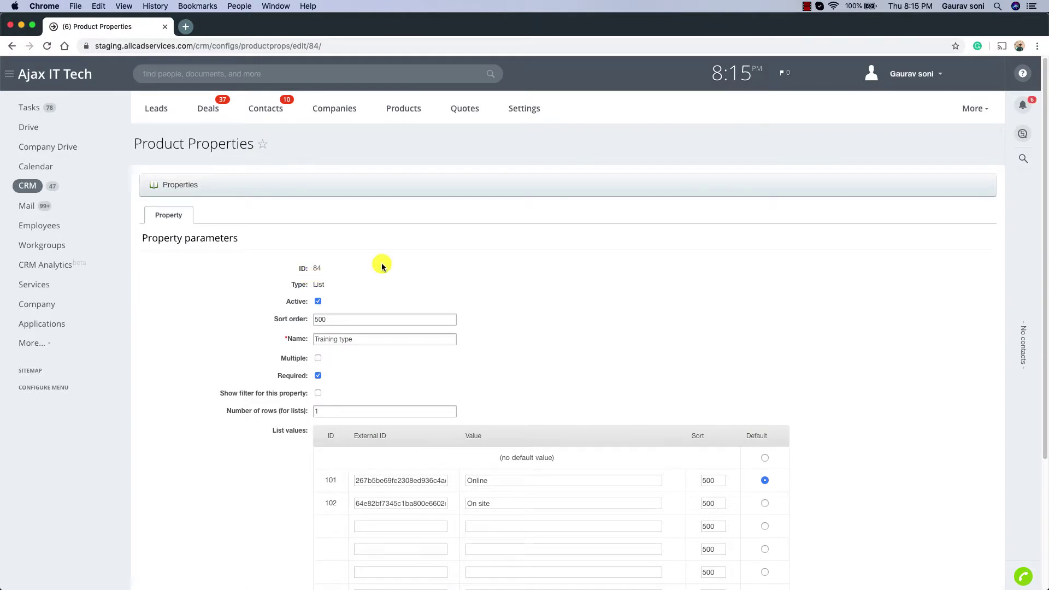
pyautogui.scroll(-1, 382, 267)
pyautogui.scroll(-5, 382, 267)
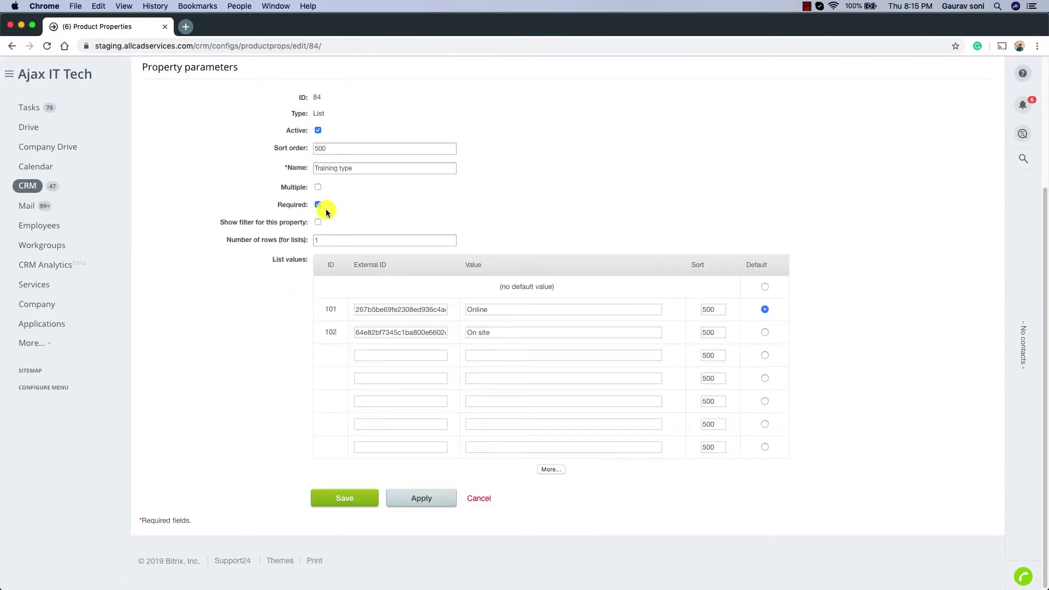
pyautogui.click(318, 205)
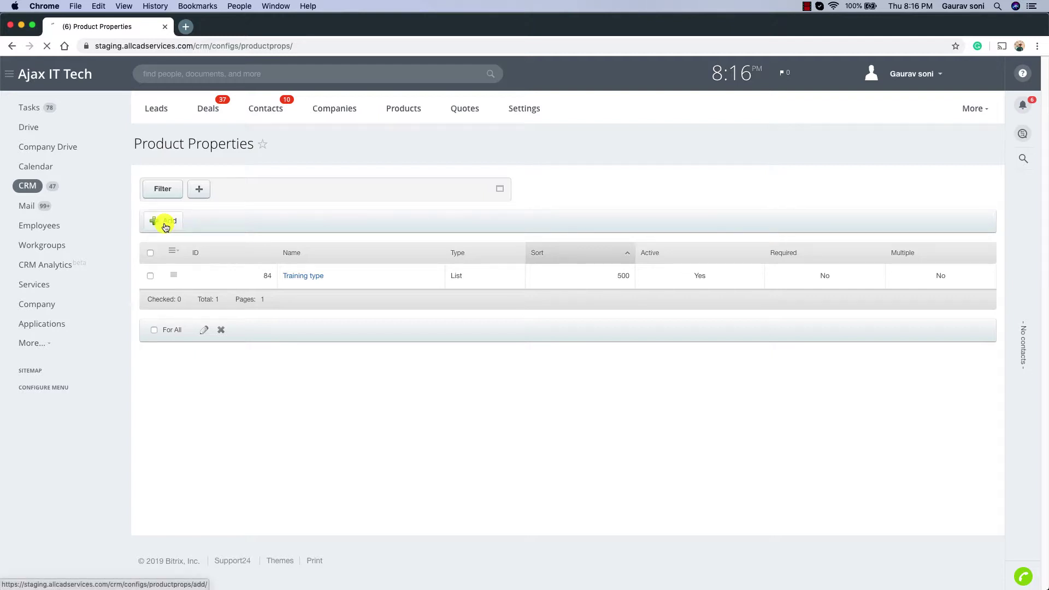
# Add a String product property named Color with default value White.
pyautogui.click(344, 284)
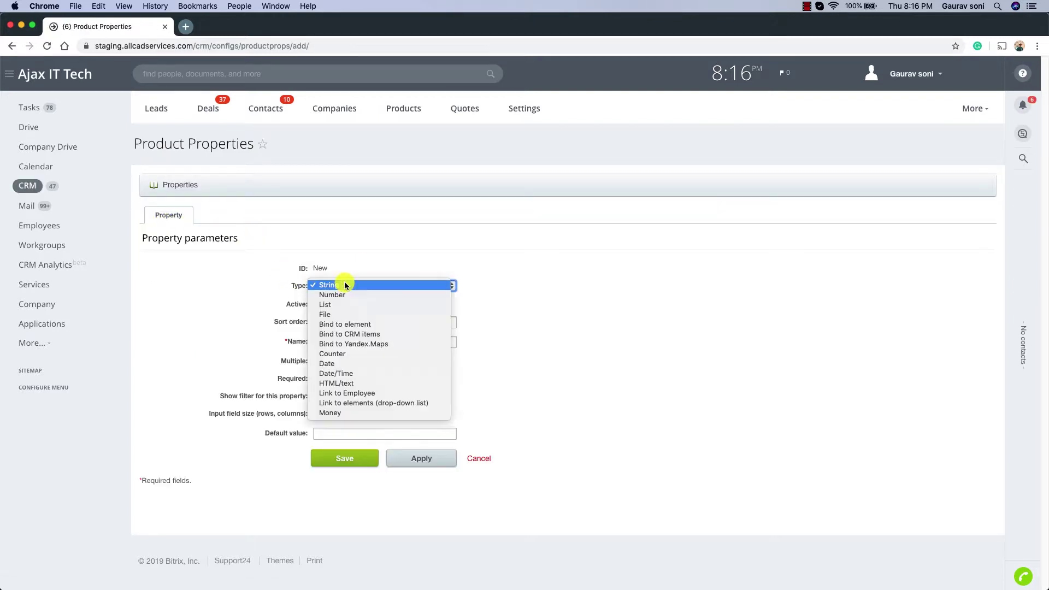
pyautogui.click(350, 286)
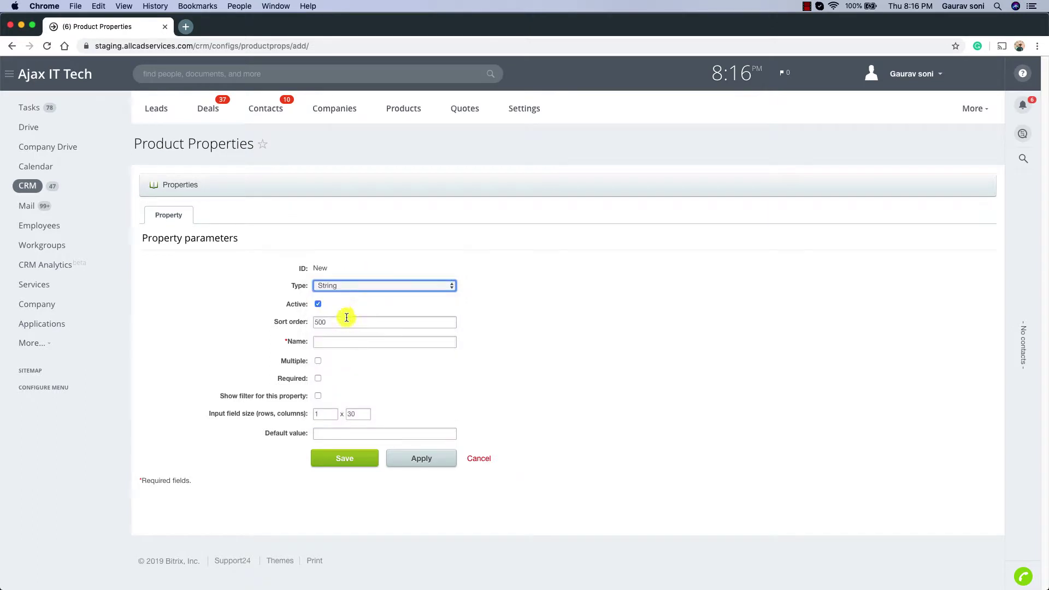
pyautogui.click(346, 343)
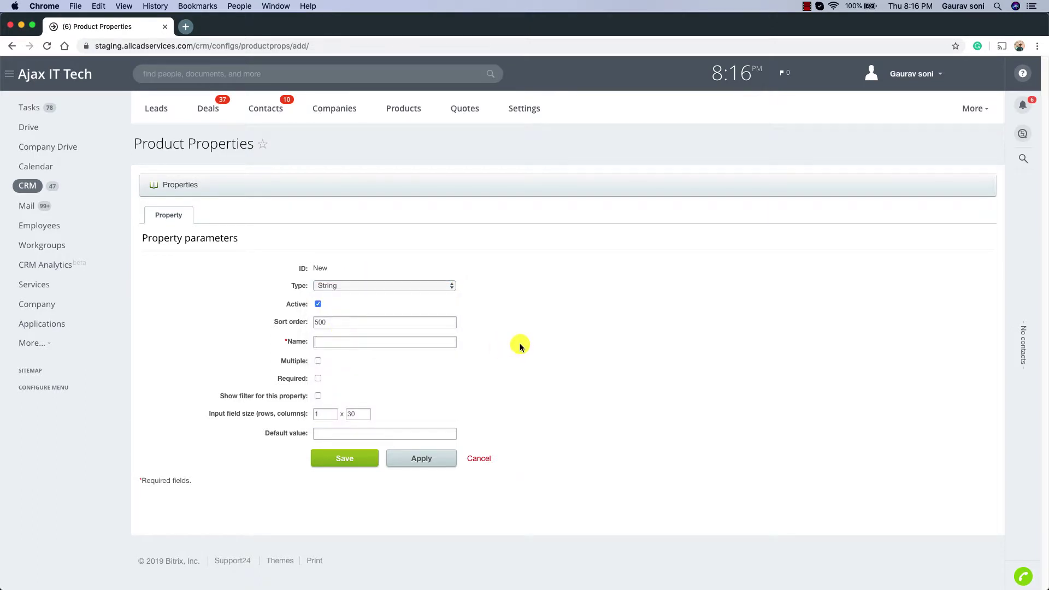
pyautogui.write('Color')
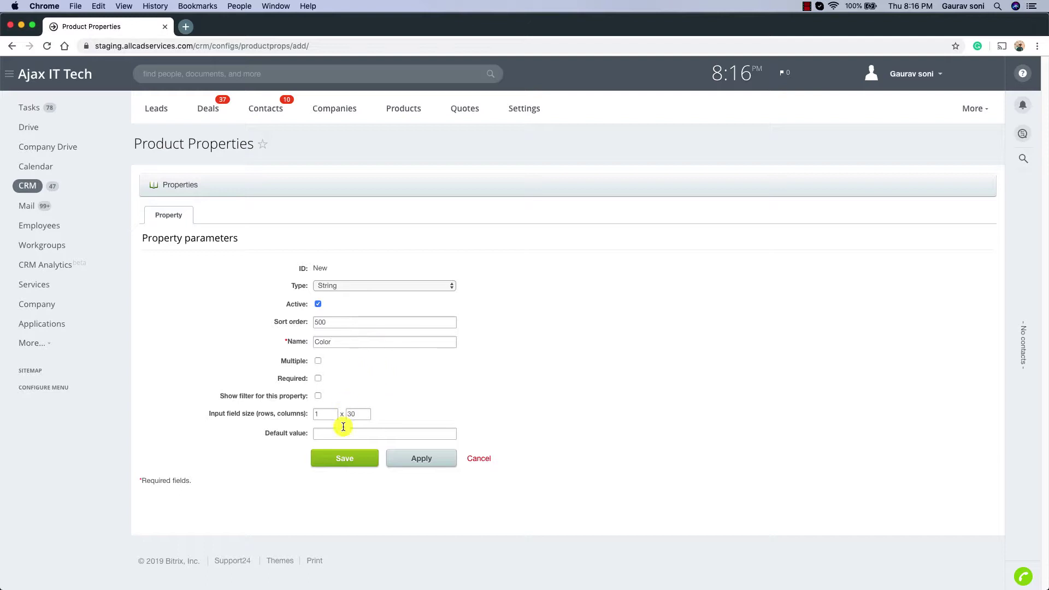
pyautogui.write('White')
pyautogui.click(366, 459)
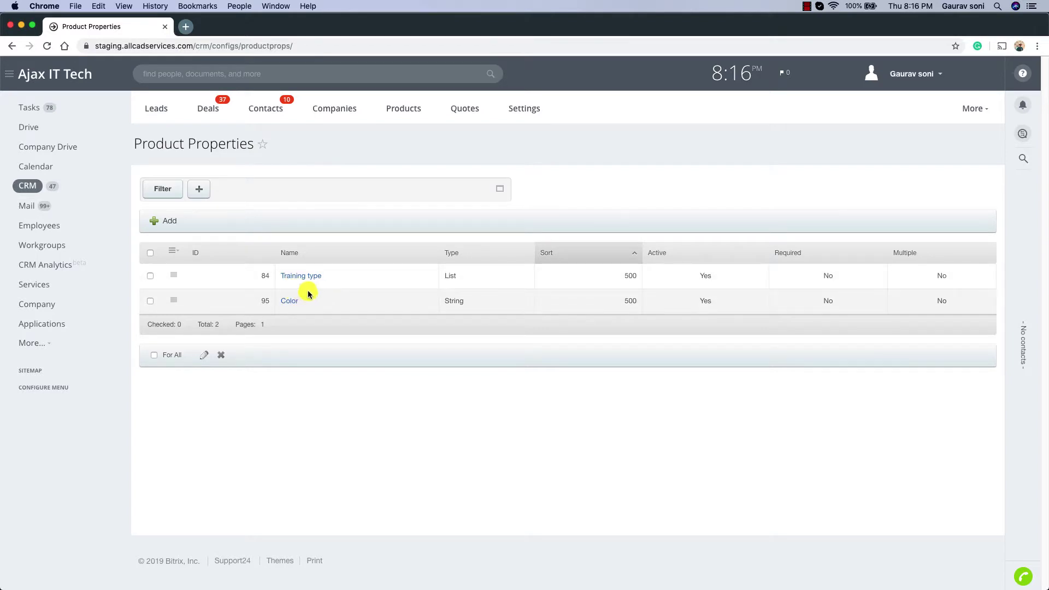
# Edit Macbook 2019 in the Laptops section, set its Color to White and save.
pyautogui.click(407, 110)
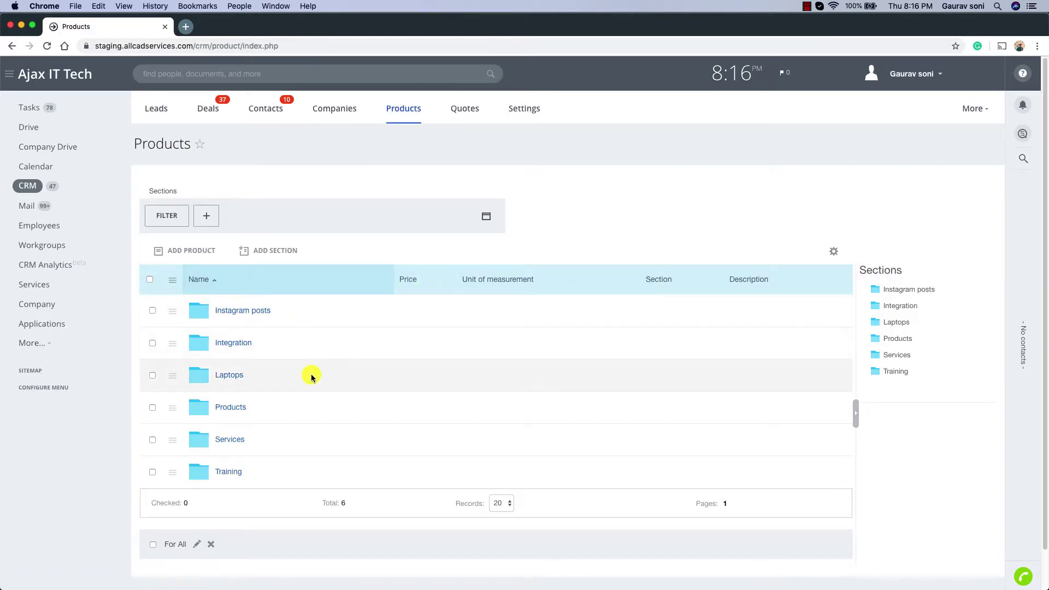
pyautogui.click(236, 379)
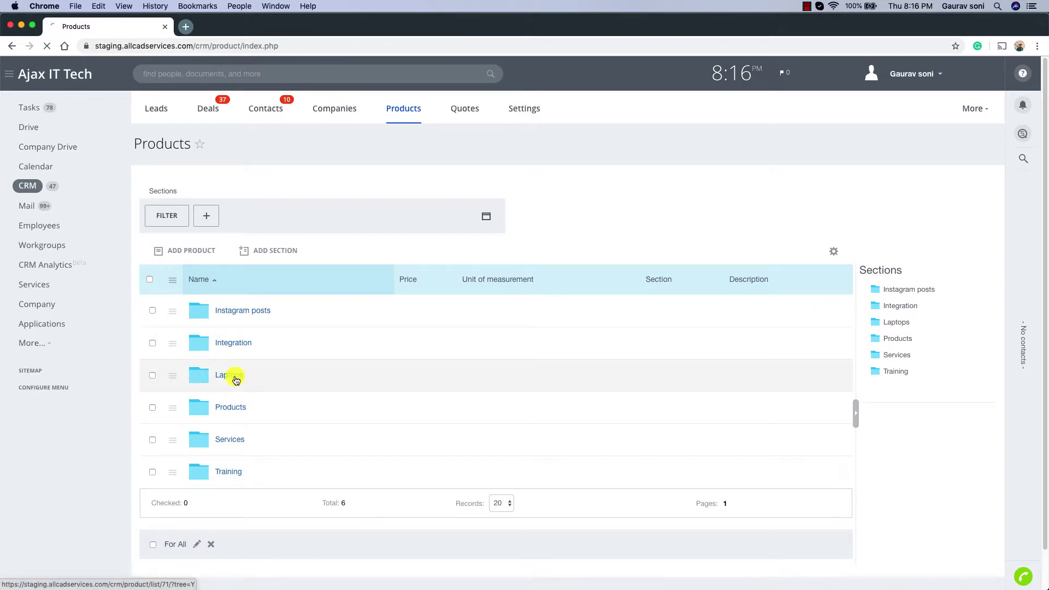
pyautogui.click(248, 314)
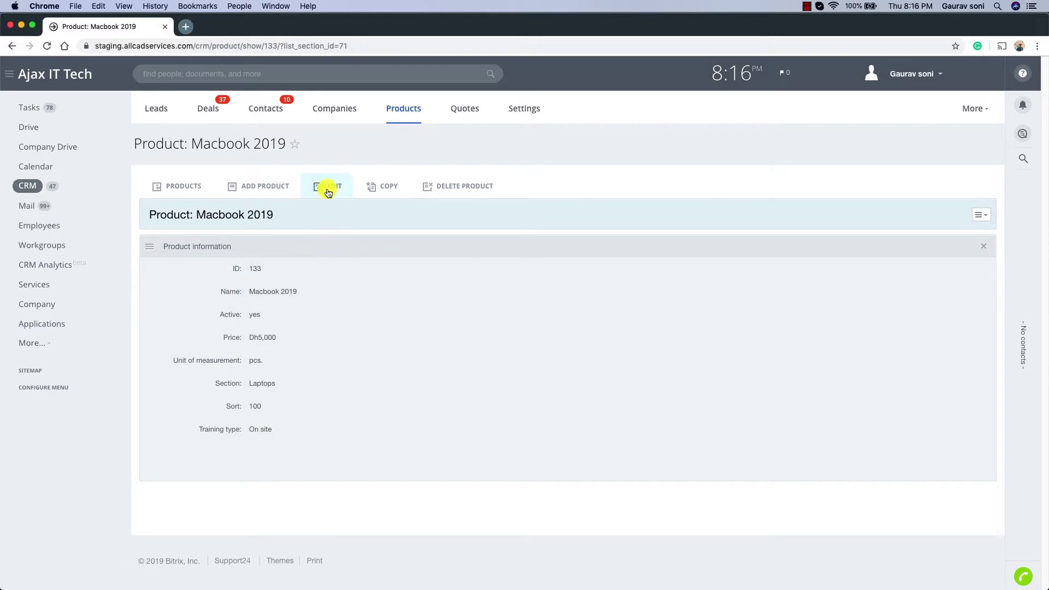
pyautogui.click(329, 191)
pyautogui.scroll(-3, 365, 298)
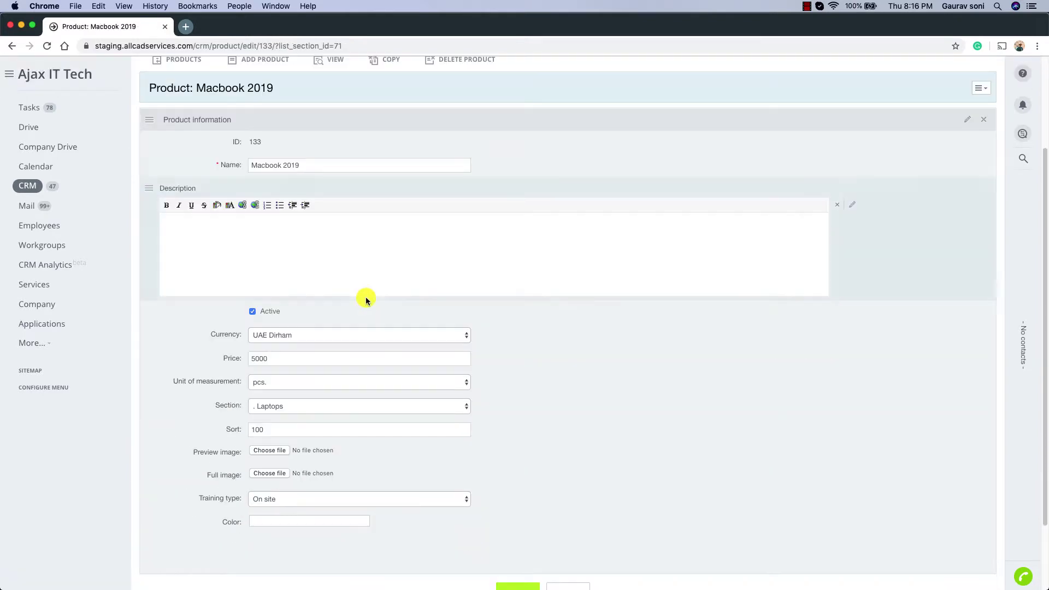
pyautogui.scroll(-1, 366, 297)
pyautogui.click(317, 500)
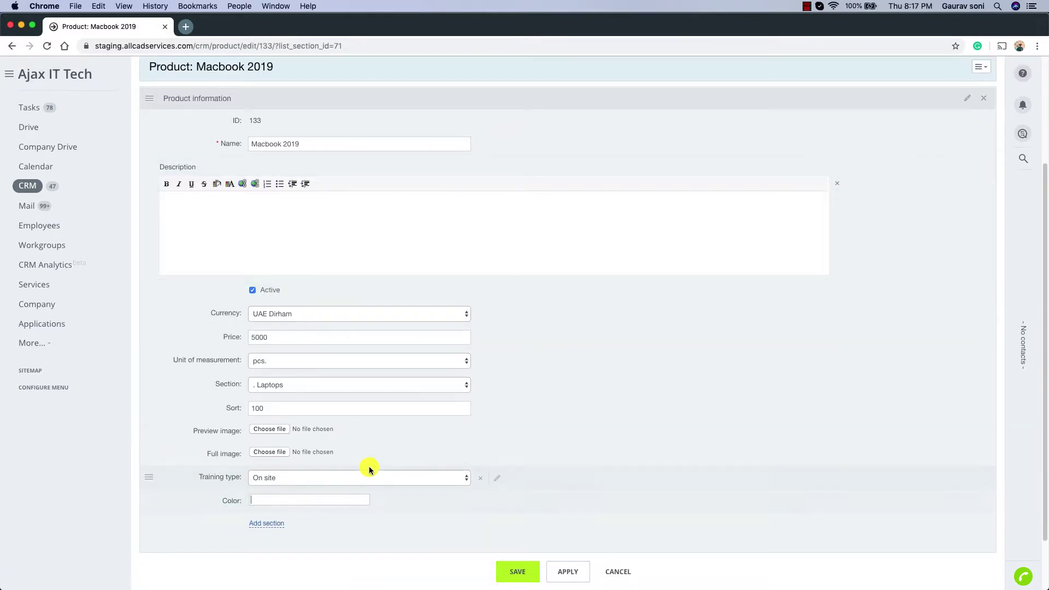
pyautogui.write('White')
pyautogui.click(519, 572)
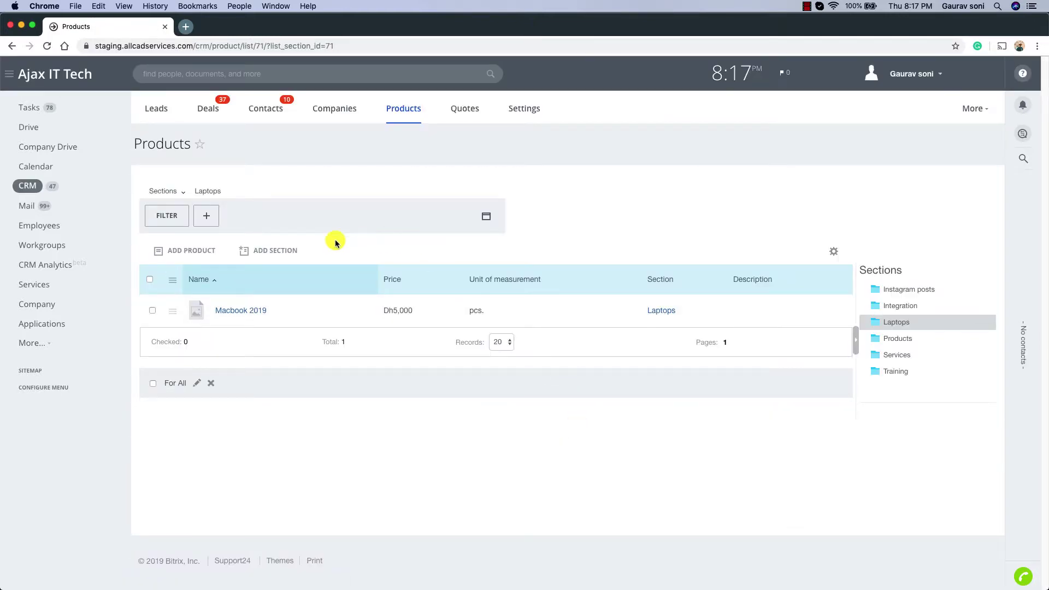
# Start a new Laptops product, cancel it, and go back to the top-level product sections.
pyautogui.click(208, 253)
pyautogui.scroll(-3, 311, 320)
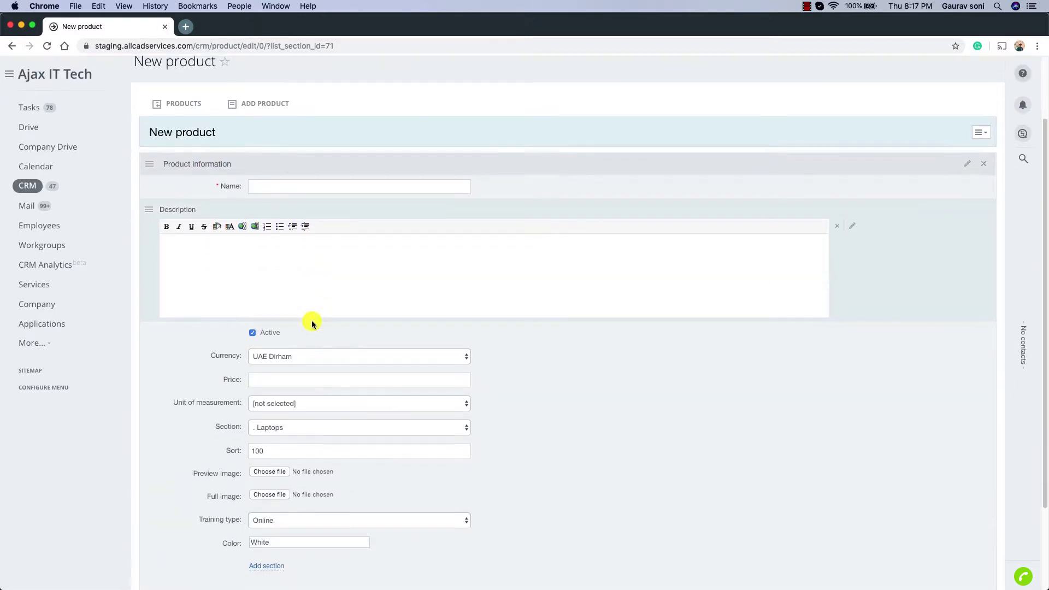
pyautogui.moveTo(274, 529); pyautogui.dragTo(244, 530)
pyautogui.scroll(-4, 459, 352)
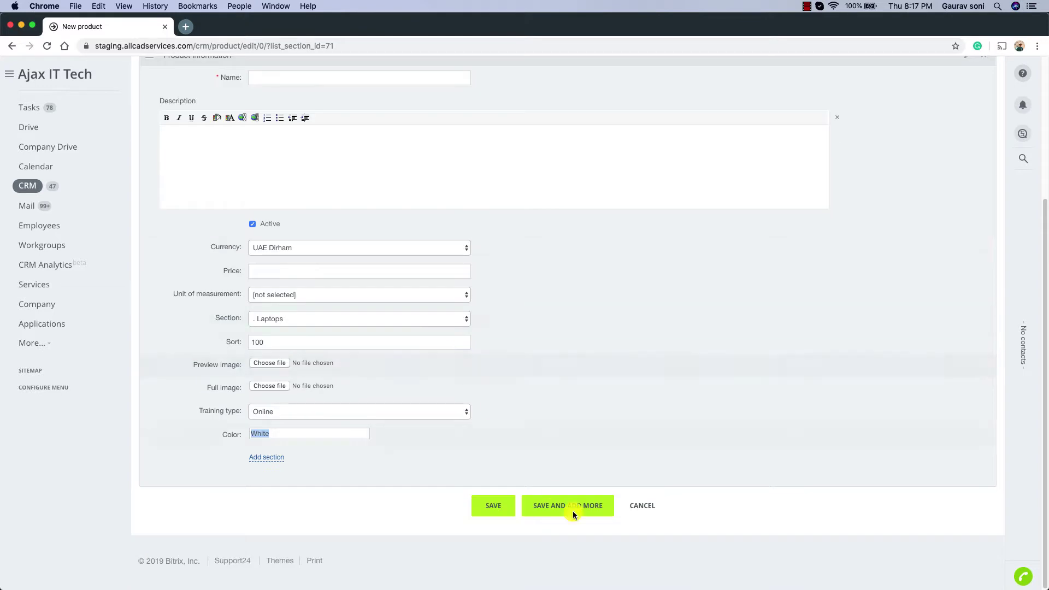
pyautogui.click(653, 507)
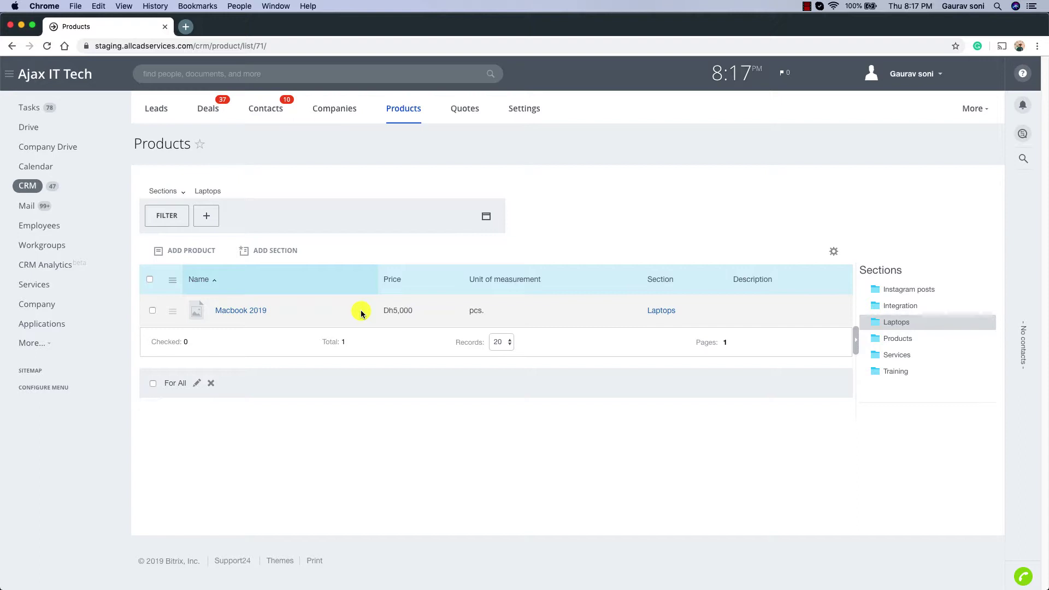
pyautogui.press('super+bracketleft')
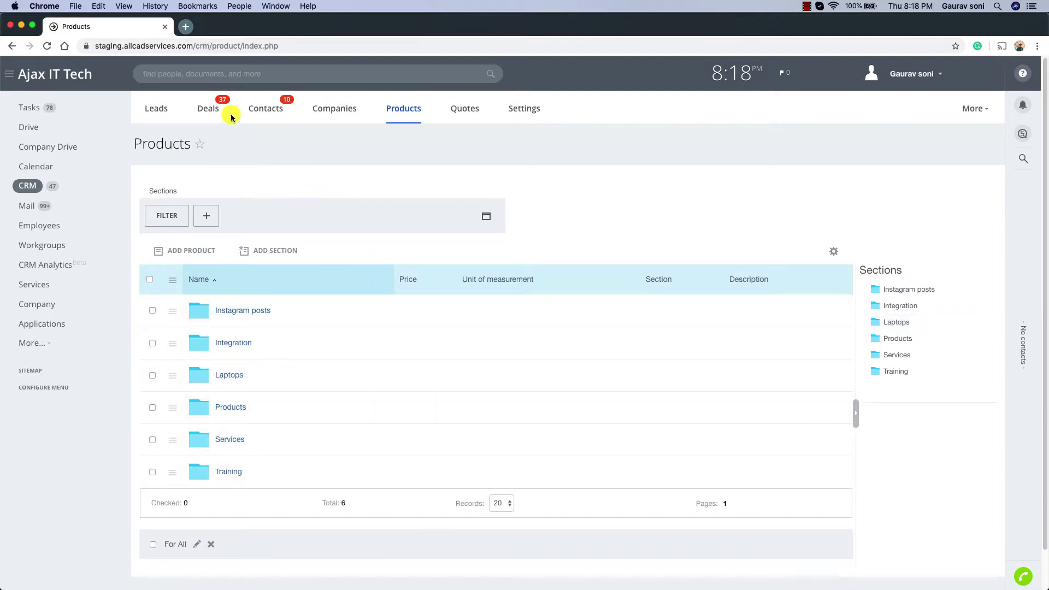
# Show deals from all pipelines, then create a new deal in the Trading pipeline.
pyautogui.click(212, 110)
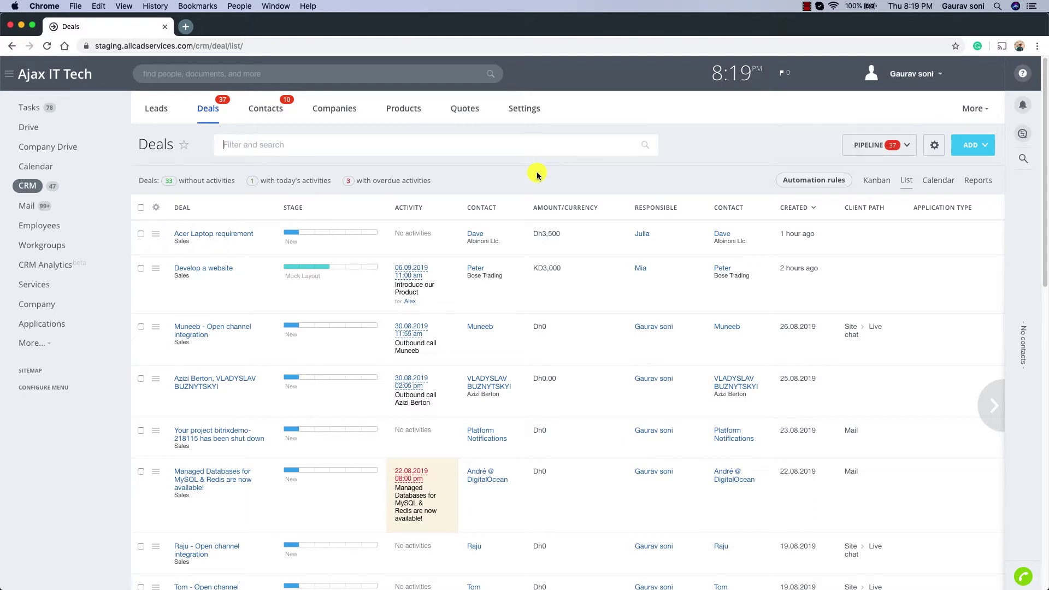
pyautogui.click(901, 145)
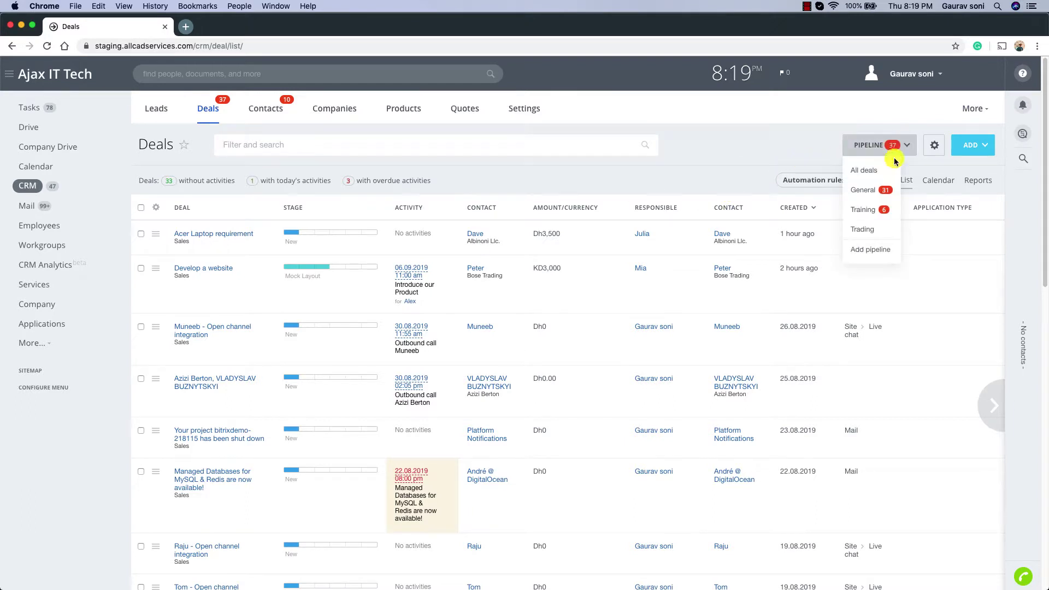
pyautogui.click(869, 171)
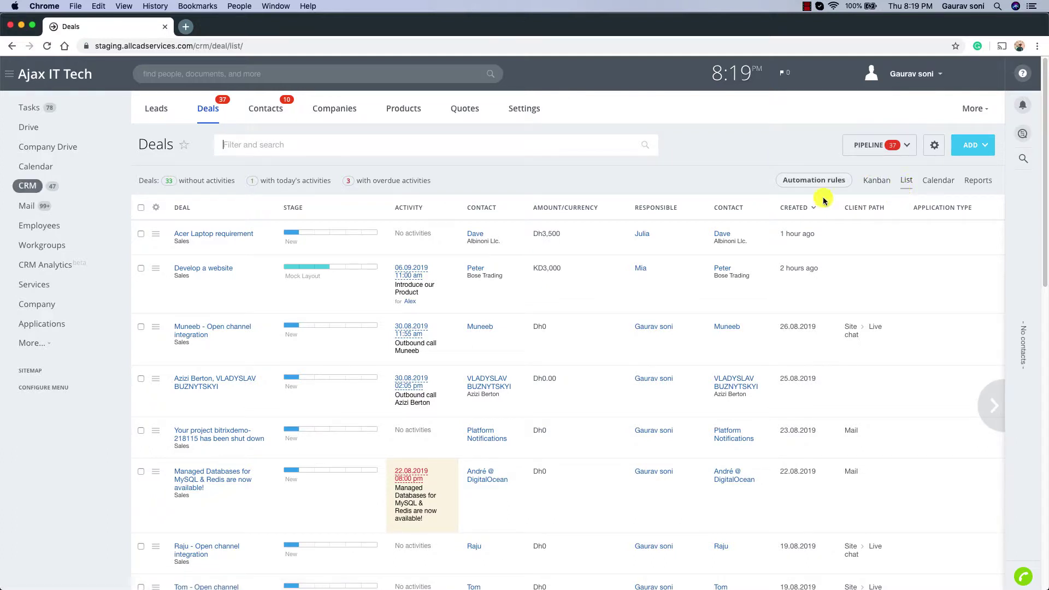
pyautogui.click(974, 145)
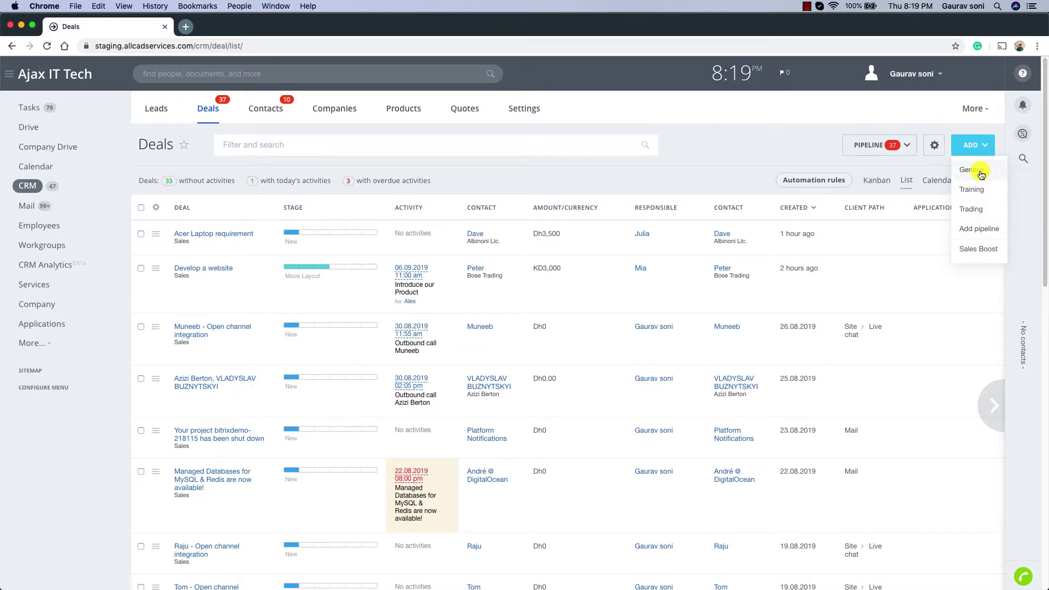
pyautogui.click(975, 214)
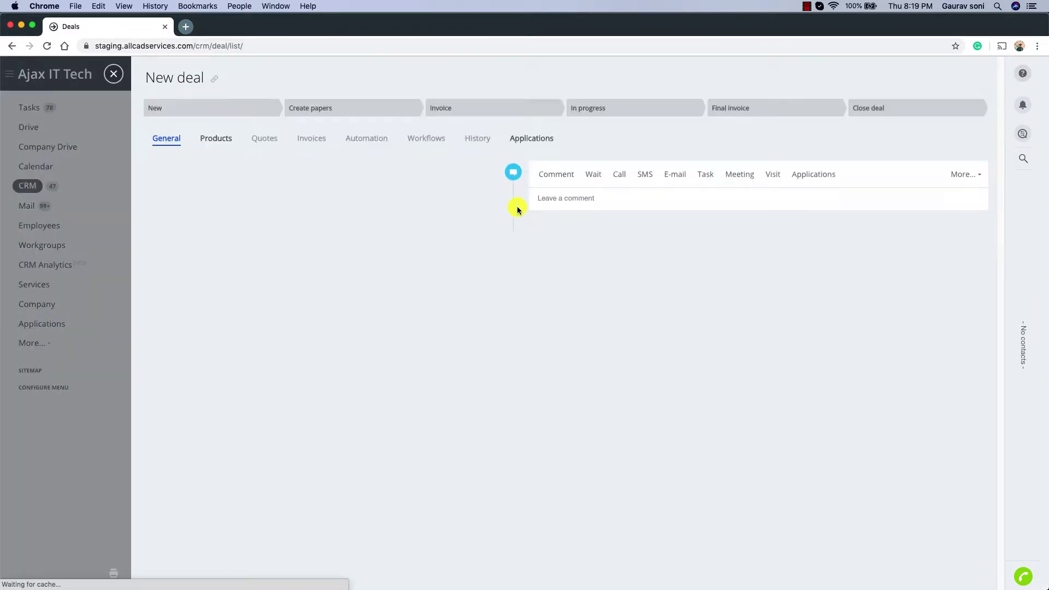
# Name the deal 'Apple laptop for School' and set its company to Sun textile.
pyautogui.click(280, 212)
pyautogui.write('Apple laptop for')
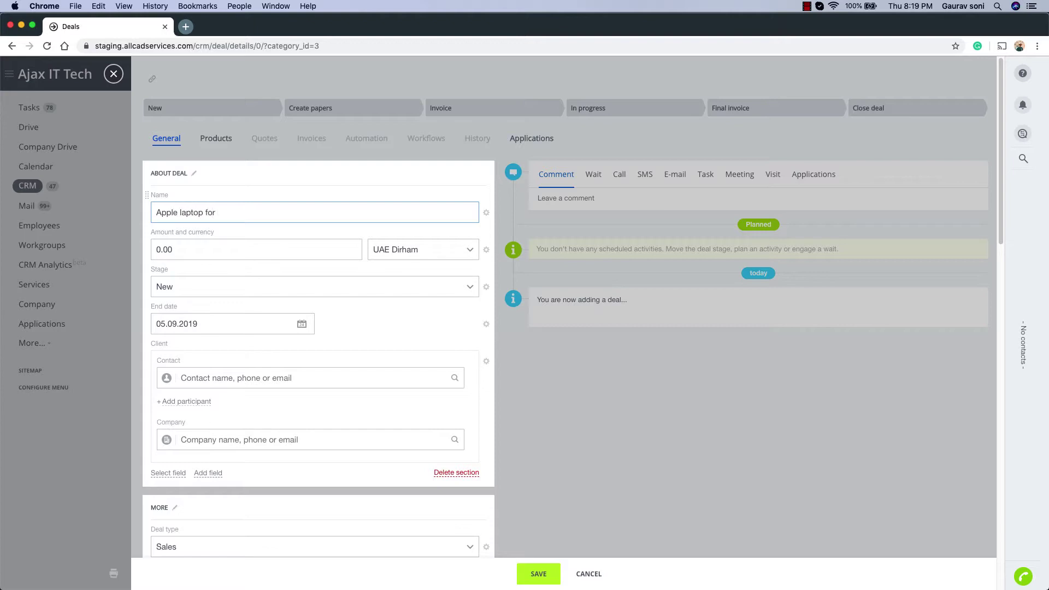
pyautogui.write(' School')
pyautogui.click(249, 439)
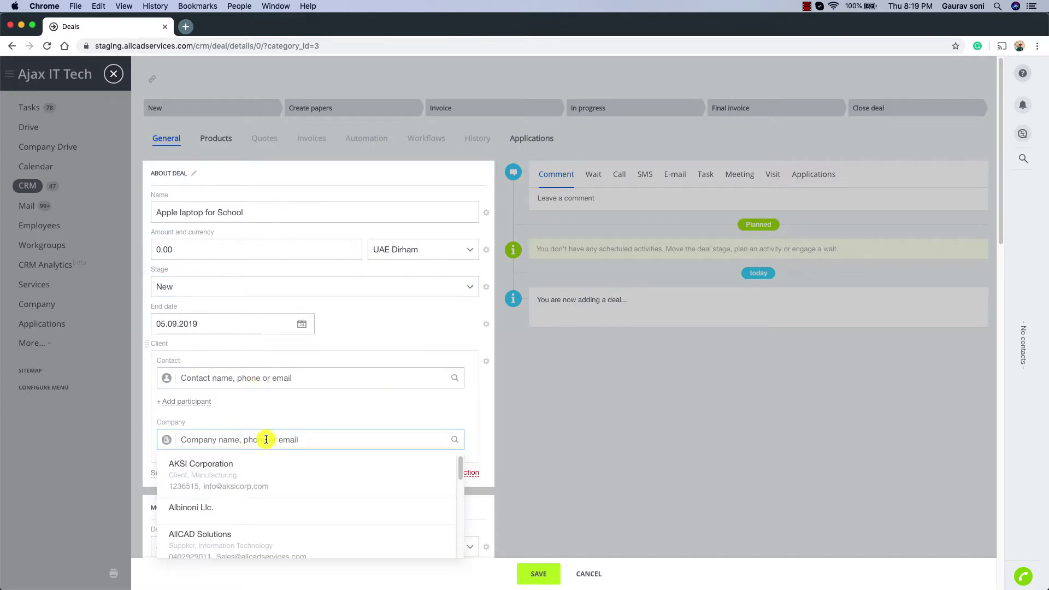
pyautogui.scroll(-10, 274, 442)
pyautogui.scroll(-2, 279, 440)
pyautogui.click(281, 474)
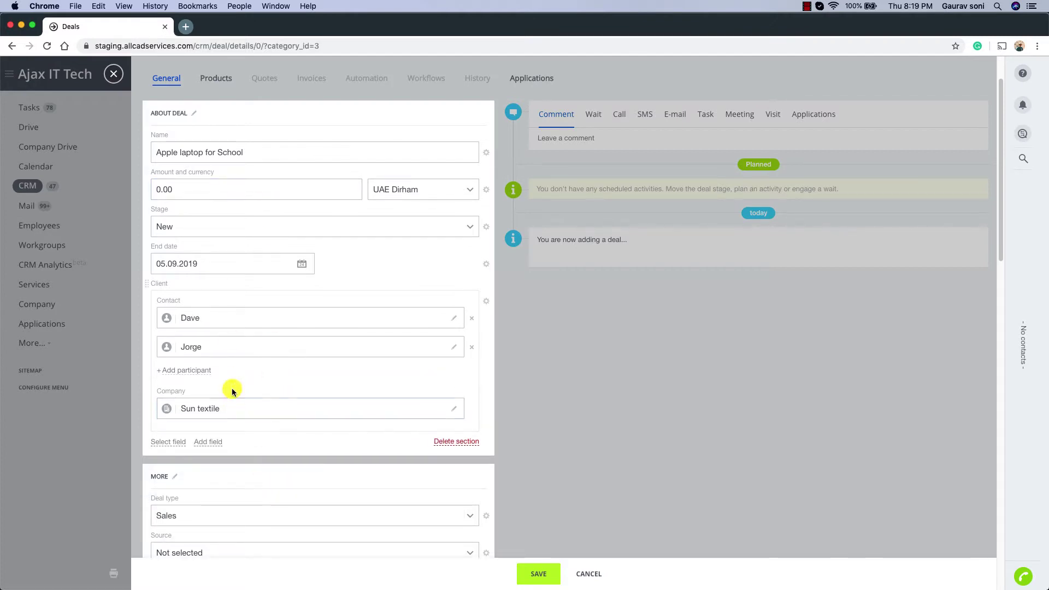
# Rename the deal to 'Apple laptop for Textile industry' and save it.
pyautogui.click(191, 146)
pyautogui.doubleClick(241, 152)
pyautogui.write('Textile industry')
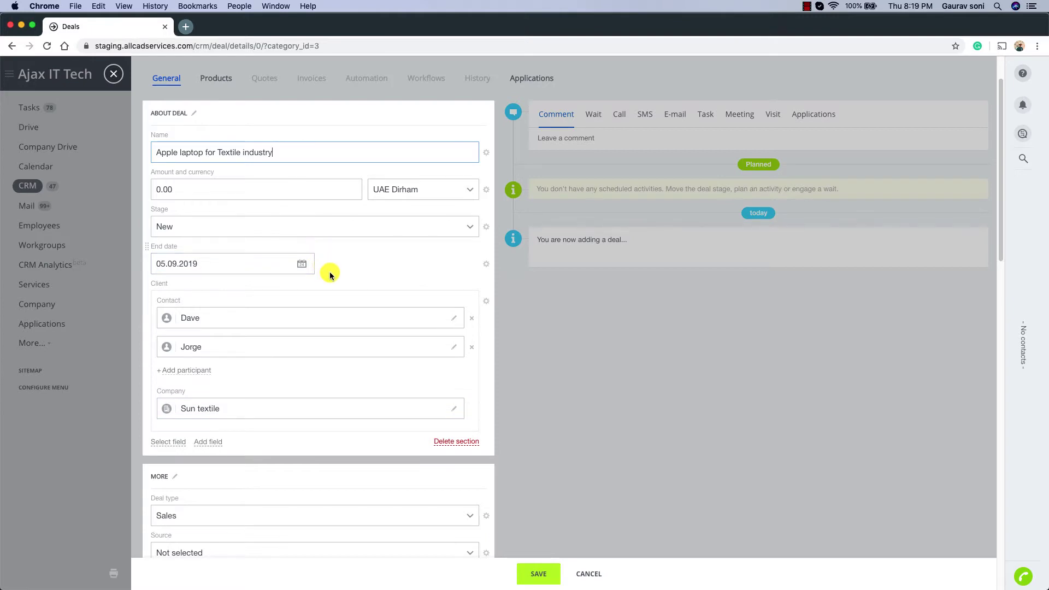
pyautogui.scroll(-2, 335, 273)
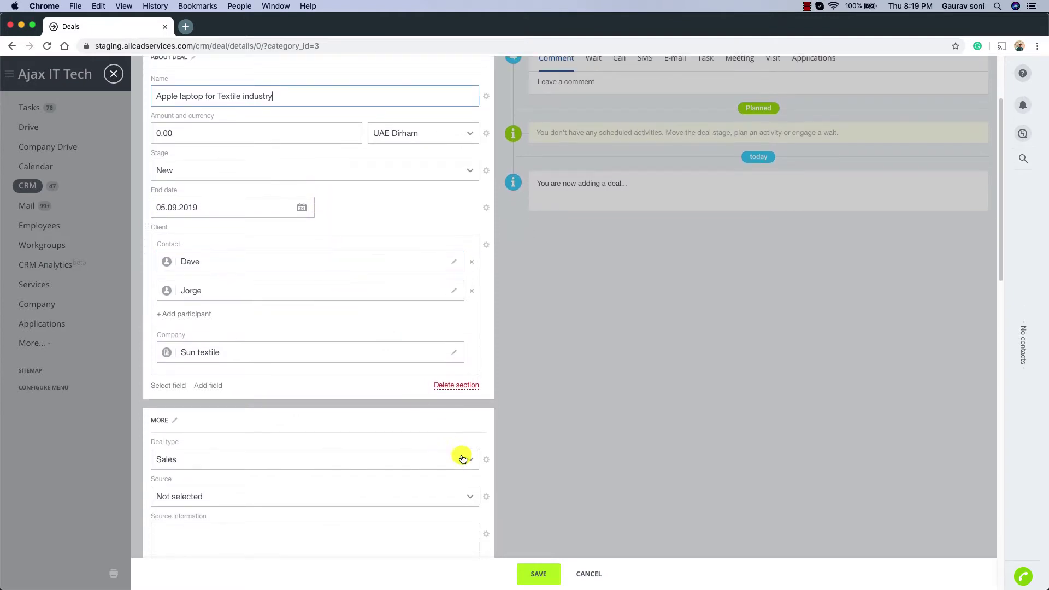
pyautogui.click(538, 574)
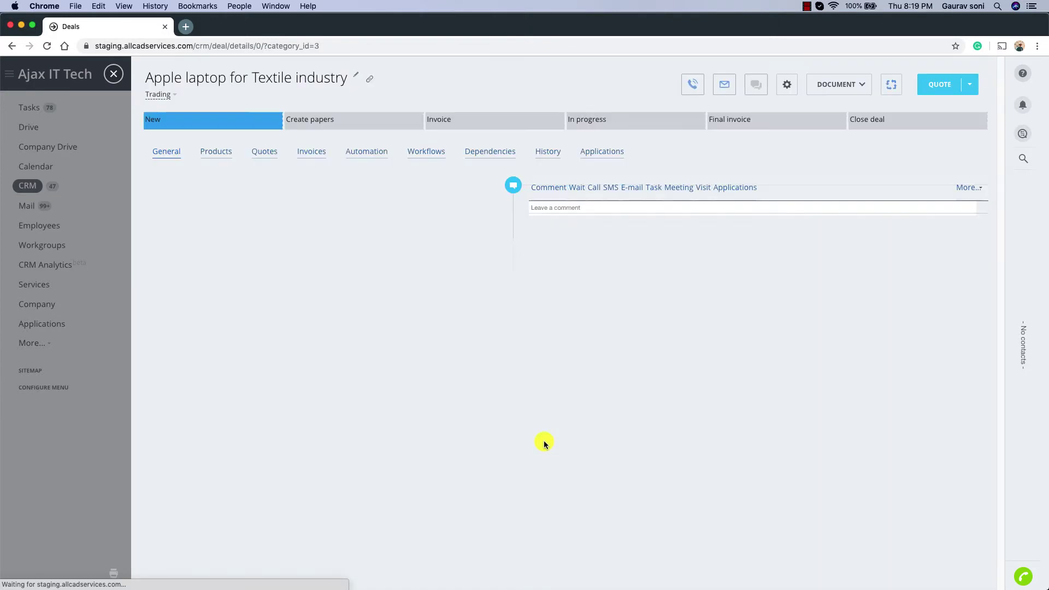
# Add Macbook 2019 from the Laptops section of the catalogue to the deal's products.
pyautogui.click(222, 159)
pyautogui.click(201, 195)
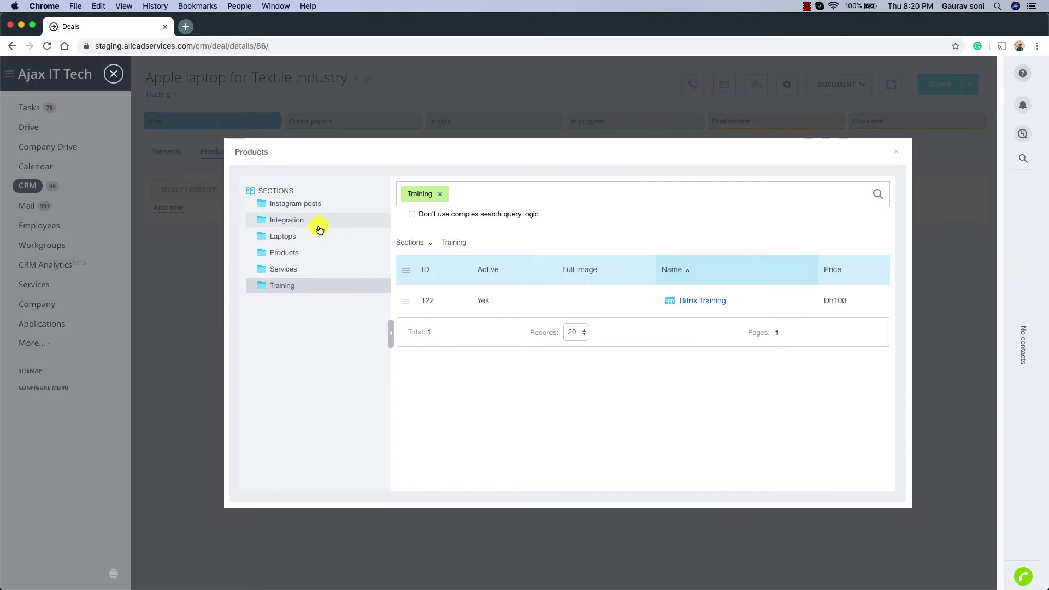
pyautogui.click(290, 237)
pyautogui.click(668, 302)
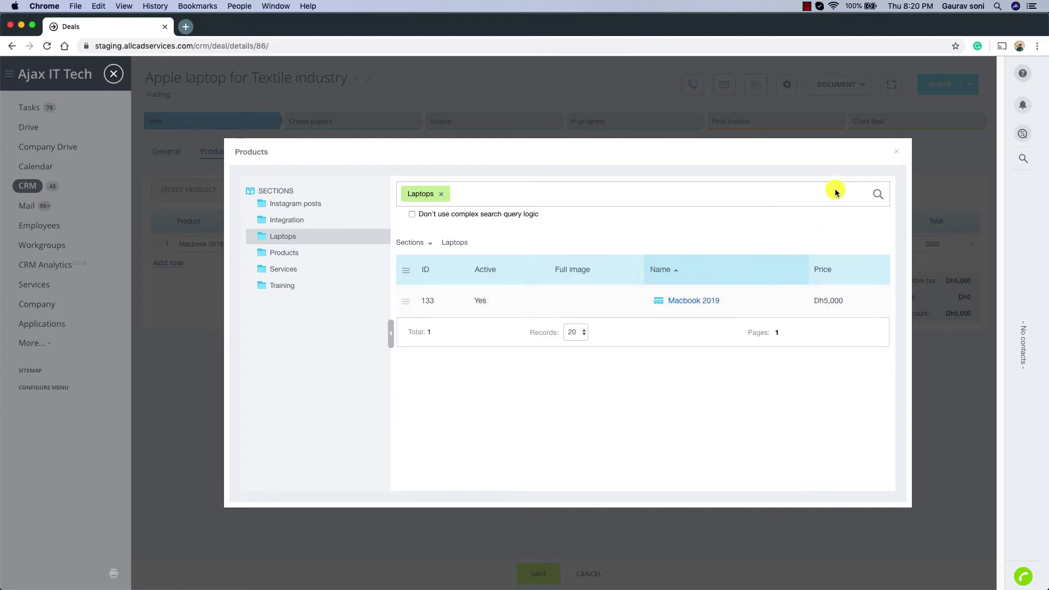
pyautogui.click(896, 151)
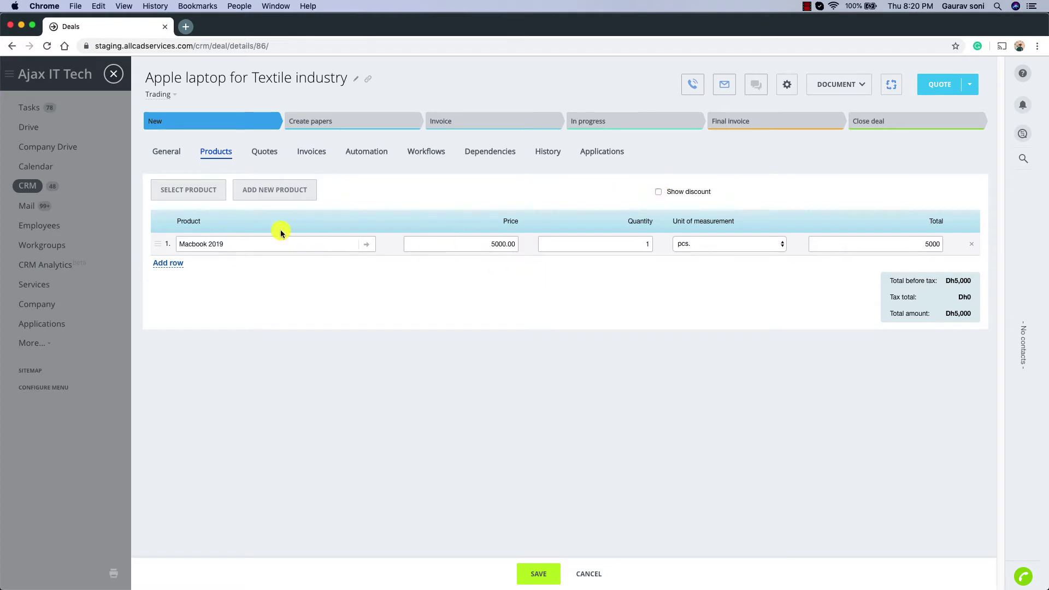
# Show discount columns, keep Macbook 2019's discount at 0.00, and save the product list.
pyautogui.moveTo(277, 243); pyautogui.dragTo(179, 243)
pyautogui.click(438, 273)
pyautogui.click(658, 192)
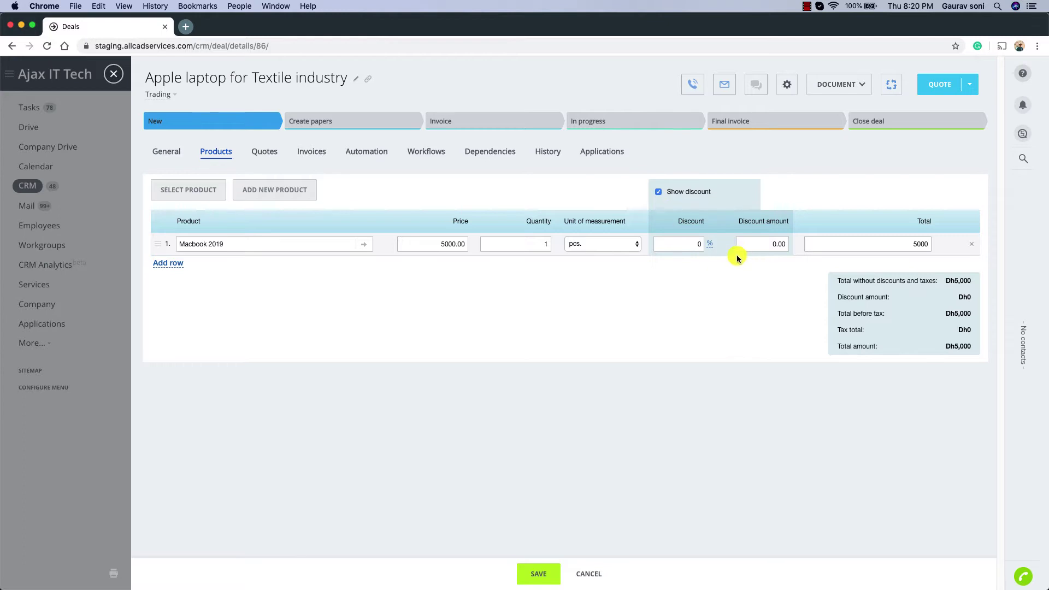
pyautogui.click(762, 244)
pyautogui.click(703, 300)
pyautogui.click(547, 574)
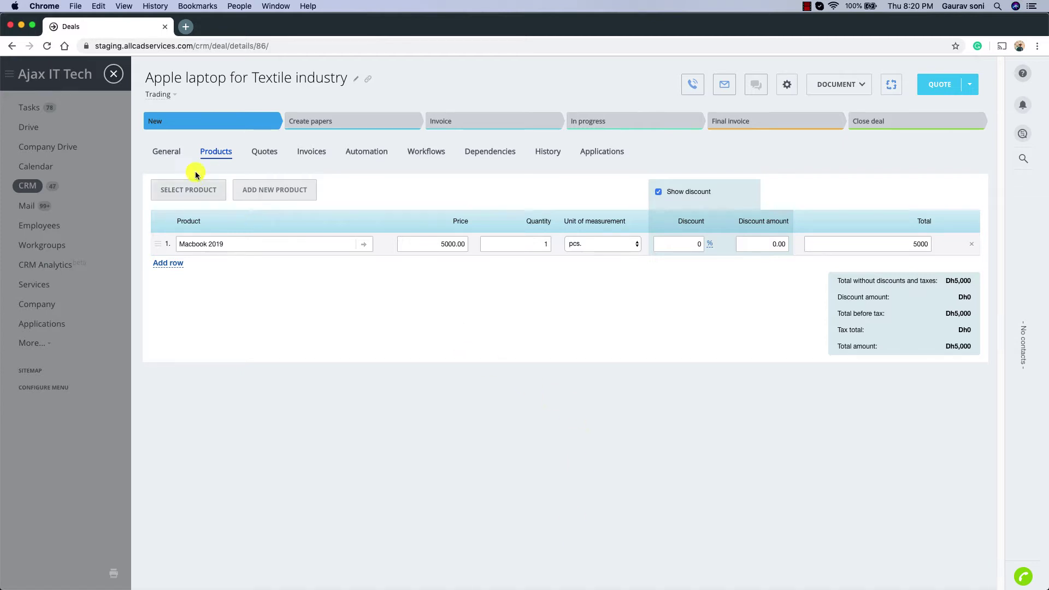
# Check the deal's General details for the Dh5,000 amount and Macbook 2019 under Products.
pyautogui.click(171, 153)
pyautogui.scroll(-1, 311, 249)
pyautogui.scroll(-7, 312, 249)
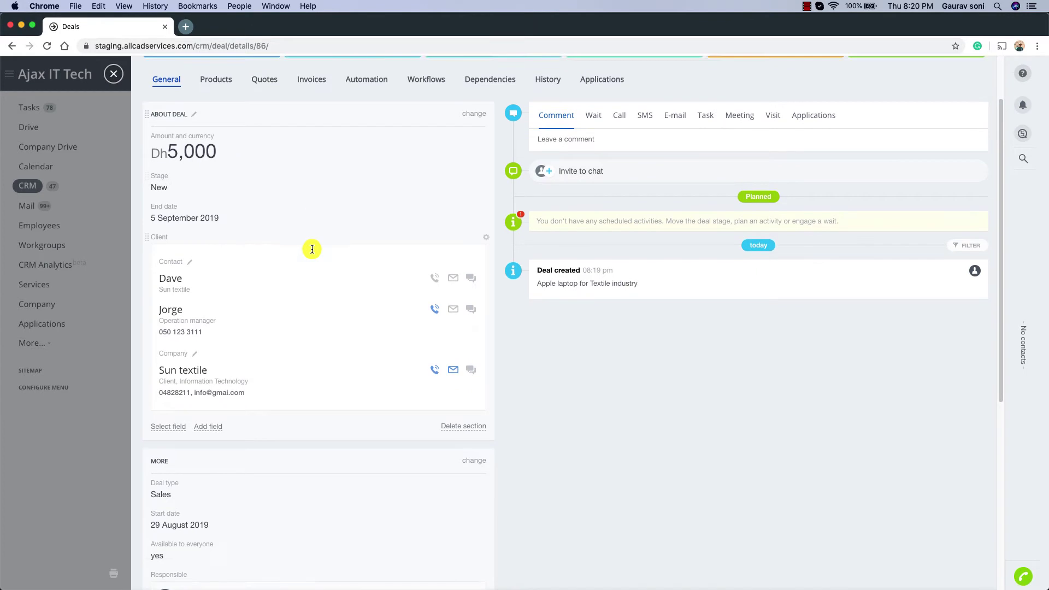
pyautogui.scroll(-1, 313, 251)
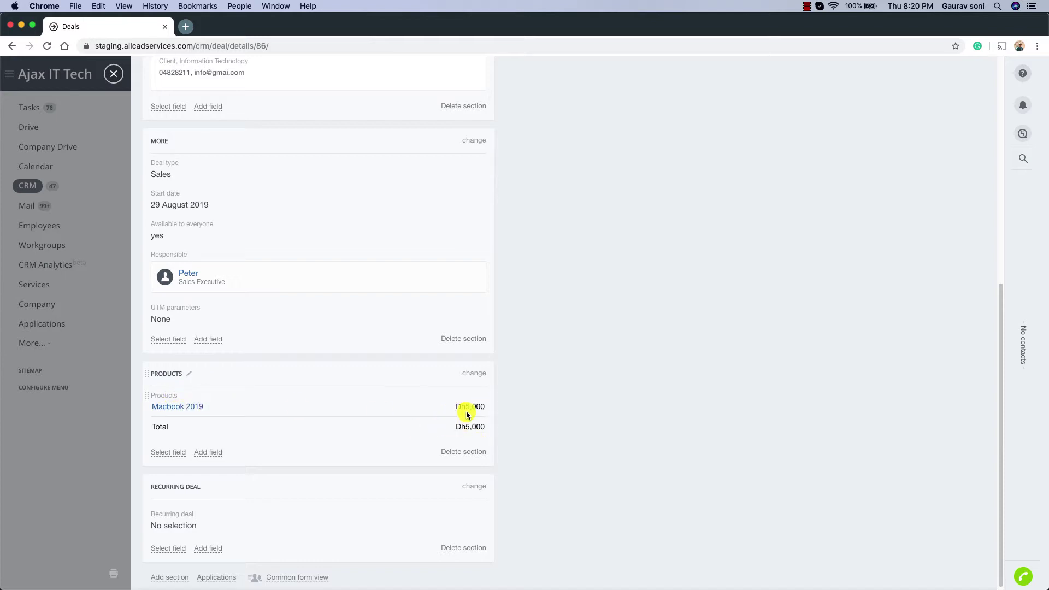
pyautogui.scroll(6, 599, 330)
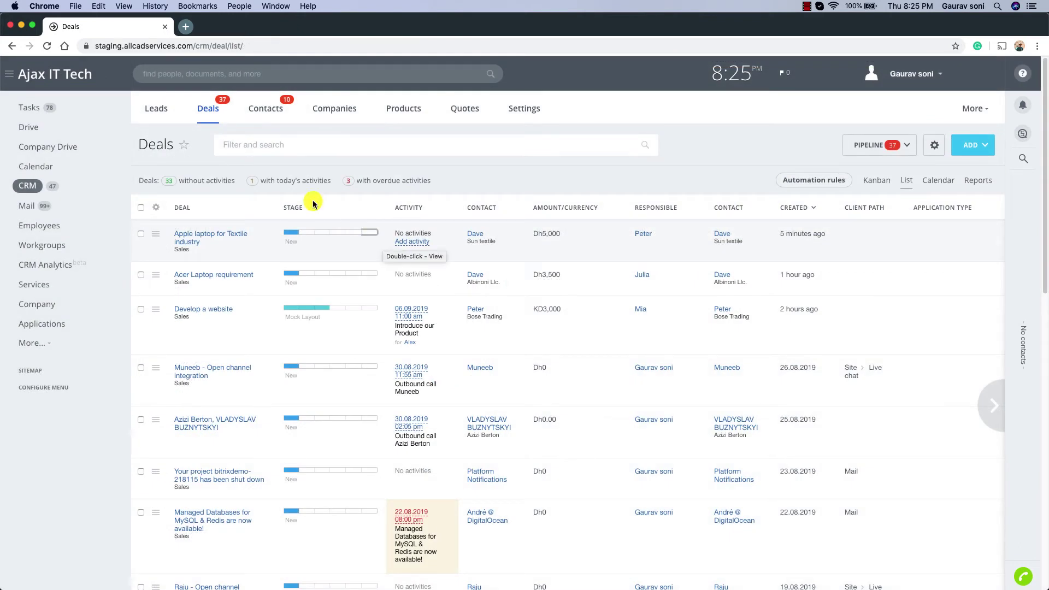
# Start a new lead from the Leads list with lead name 'Laptop required for school'.
pyautogui.click(156, 108)
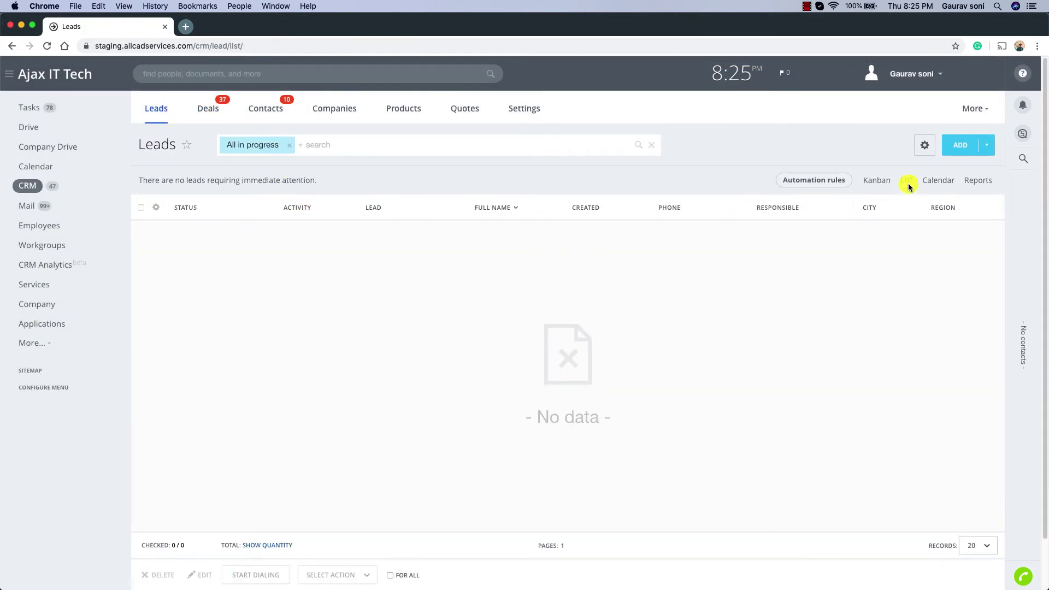
pyautogui.click(956, 149)
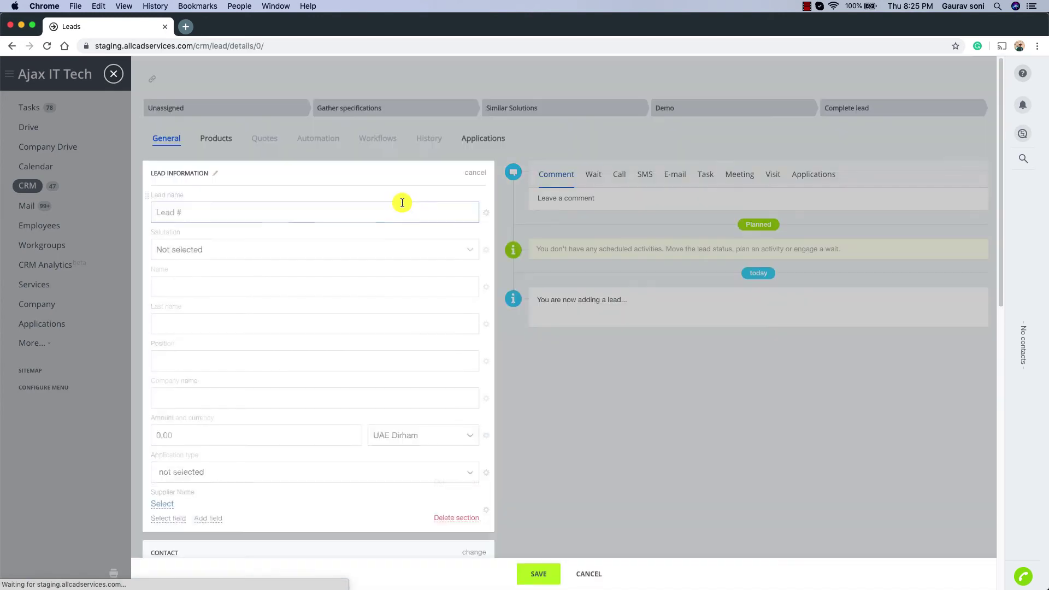
pyautogui.scroll(-1, 339, 264)
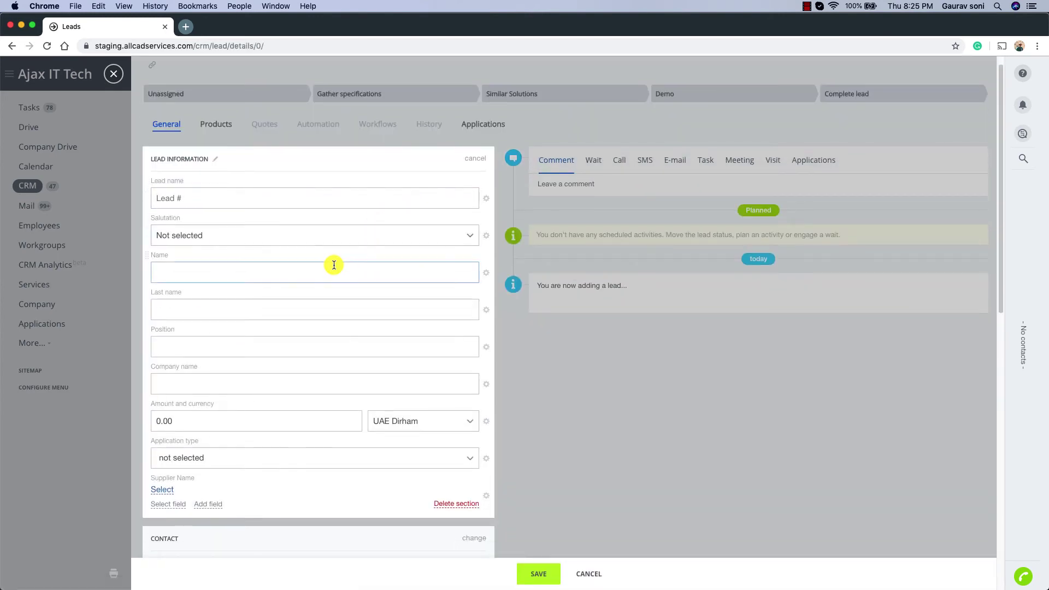
pyautogui.click(246, 187)
pyautogui.write('Laptop required f')
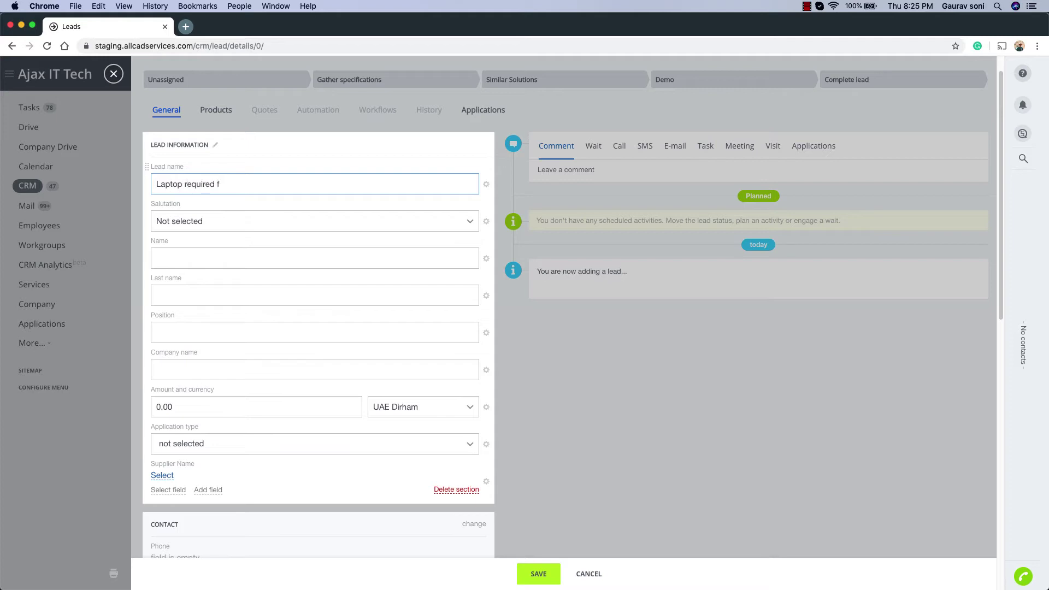
pyautogui.write('or school')
# Try saving the lead, which reports that the Name field is required.
pyautogui.click(549, 572)
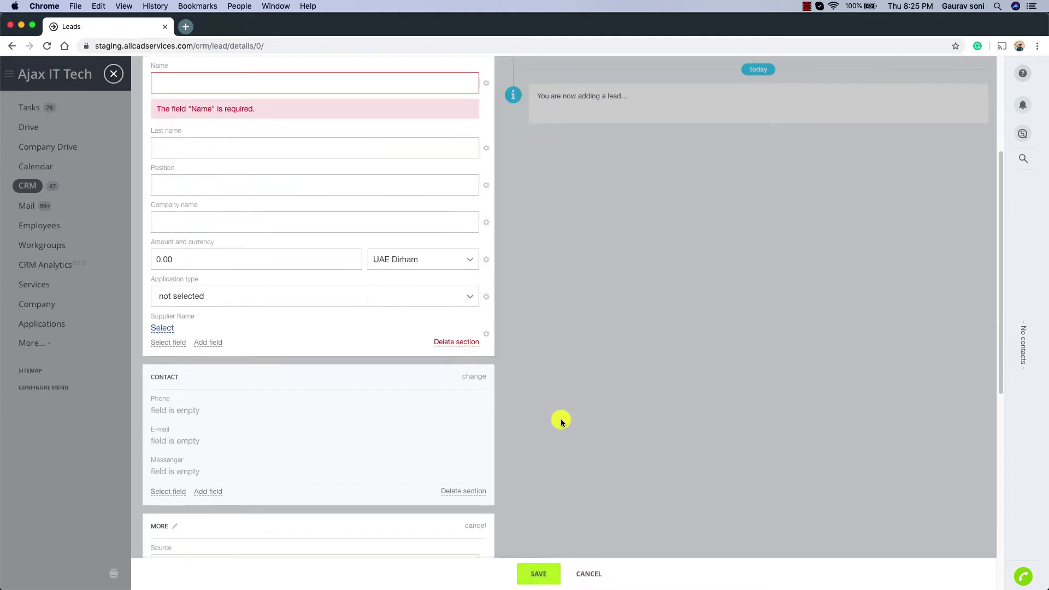
pyautogui.scroll(4, 536, 305)
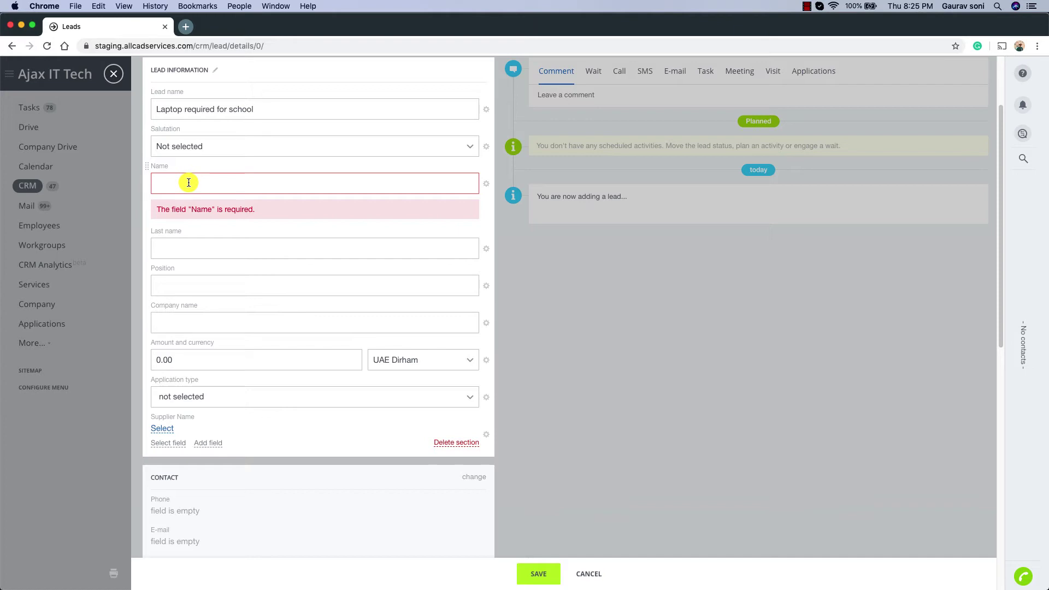
pyautogui.moveTo(171, 210); pyautogui.dragTo(241, 206)
pyautogui.click(229, 185)
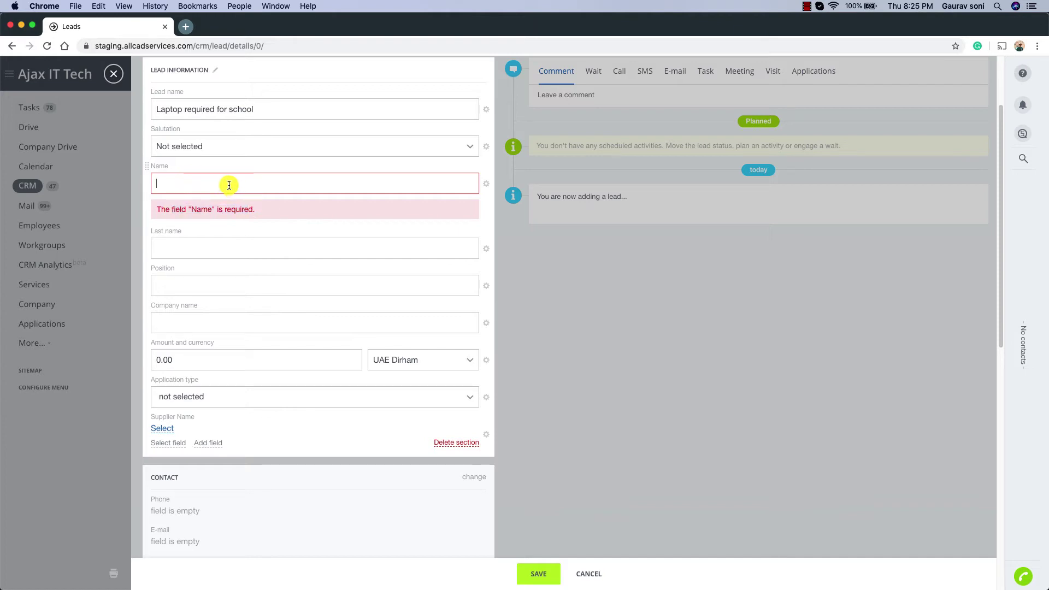
pyautogui.click(228, 184)
# Review which lead statuses make the Name field required in its settings, then save them.
pyautogui.click(485, 185)
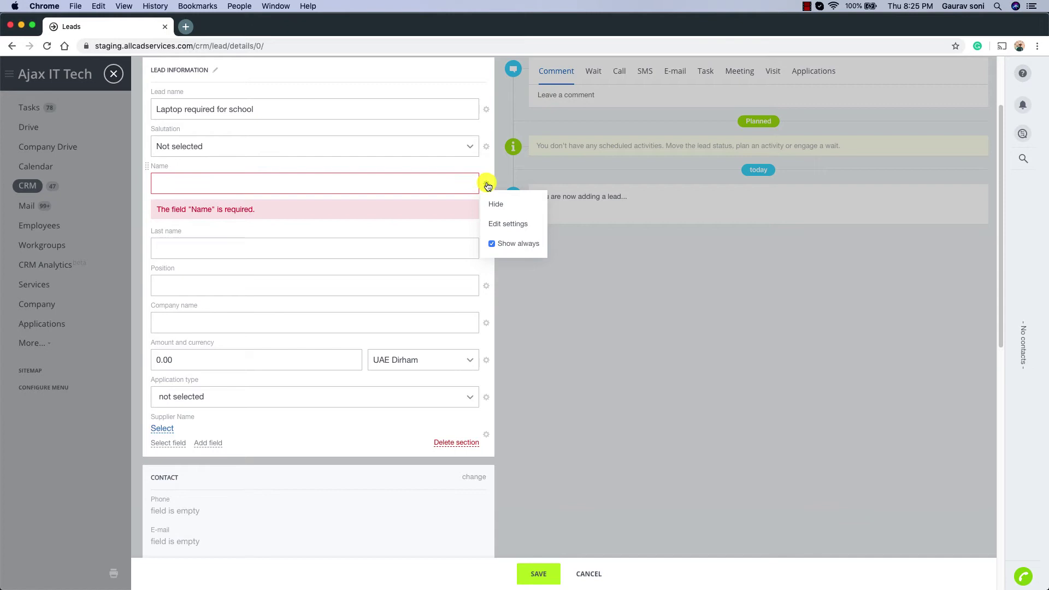
pyautogui.click(508, 225)
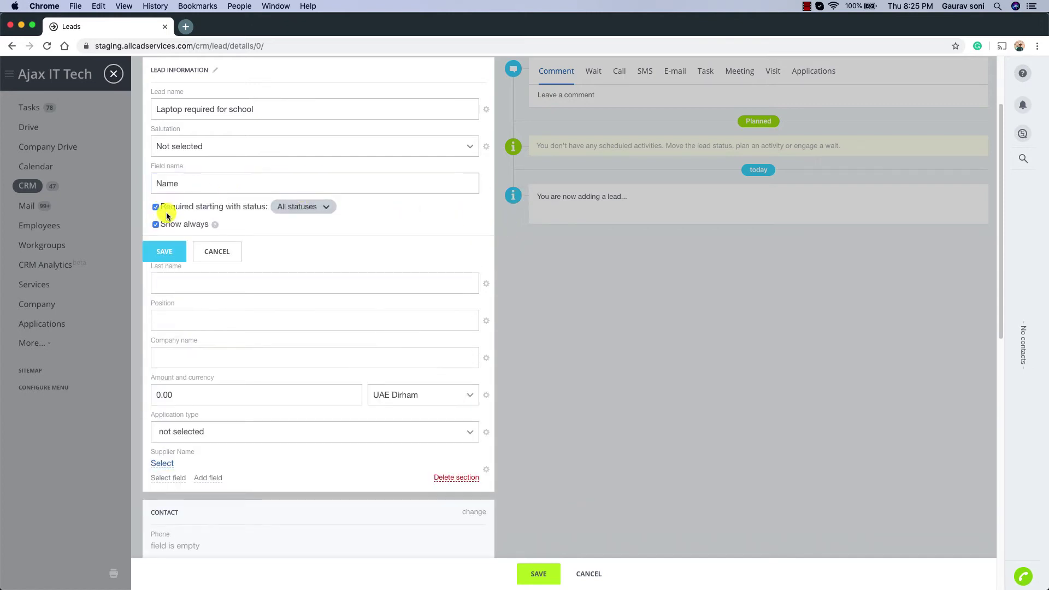
pyautogui.moveTo(171, 209); pyautogui.dragTo(269, 208)
pyautogui.click(325, 209)
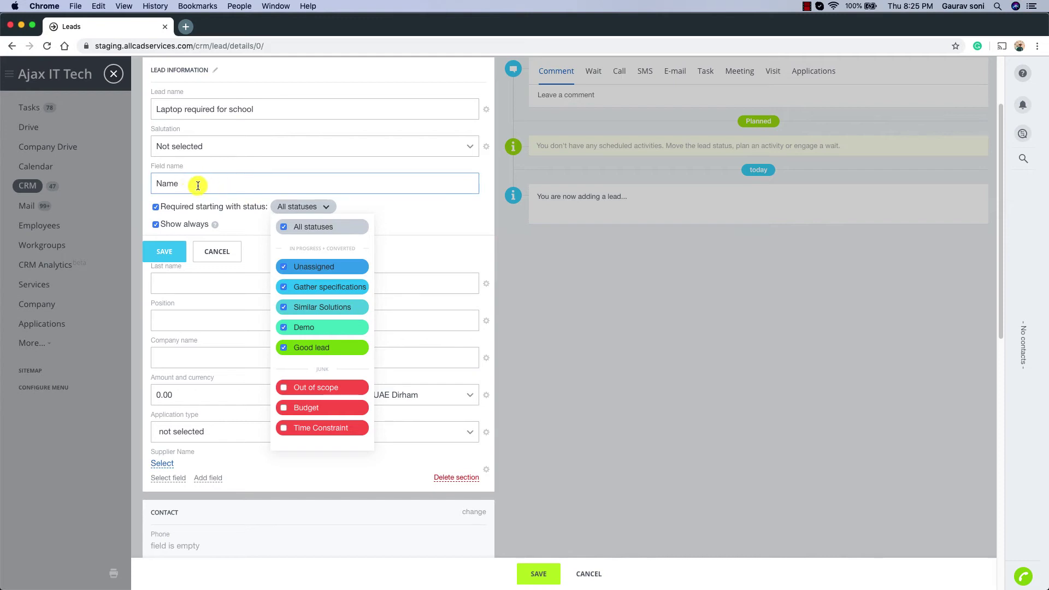
pyautogui.click(415, 221)
pyautogui.click(164, 251)
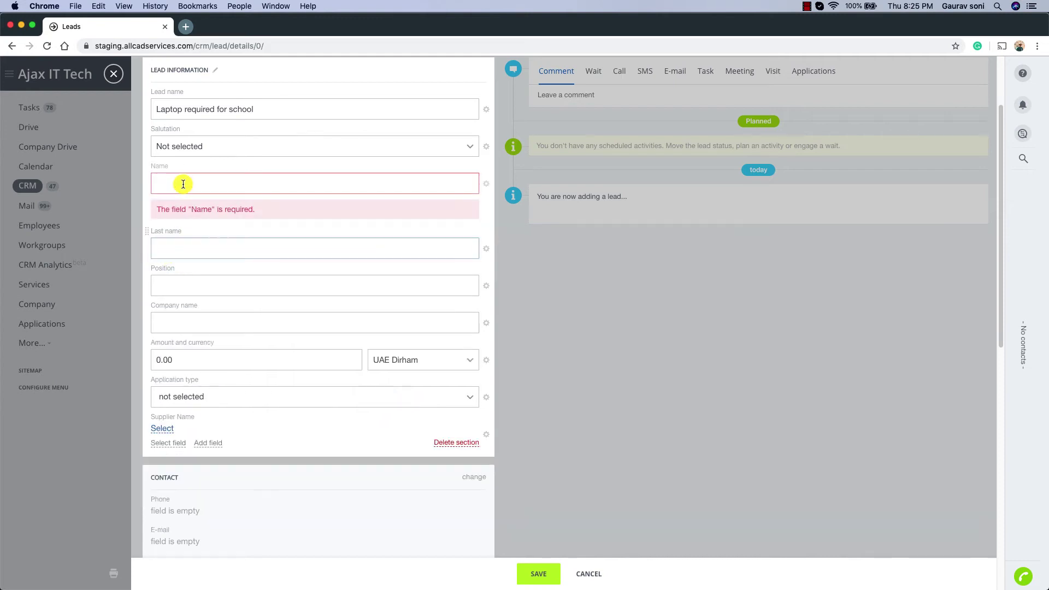
# Enter the contact's first name in the Name field and save the lead.
pyautogui.click(218, 190)
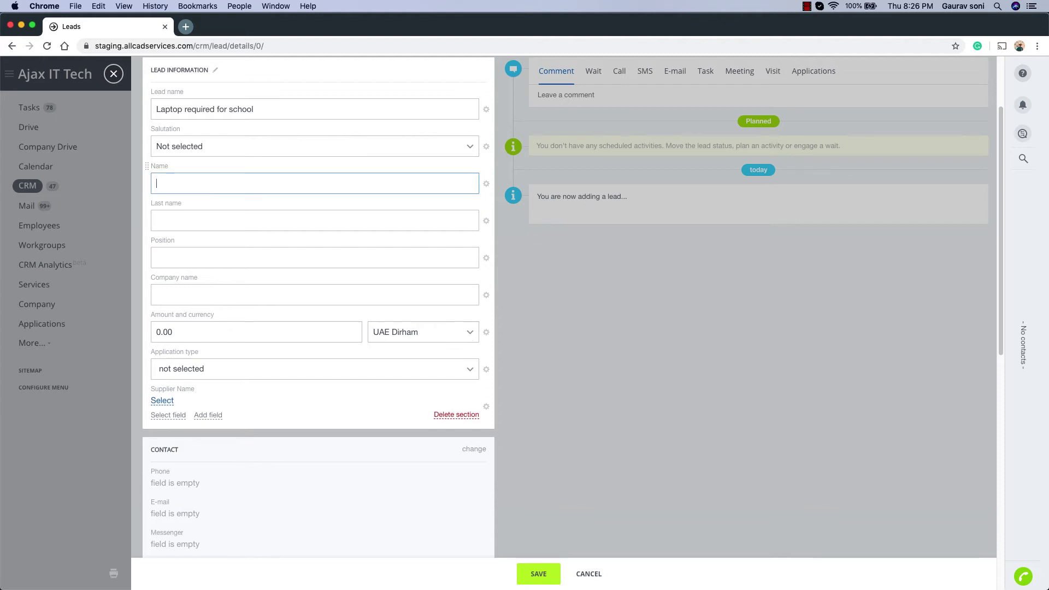
pyautogui.write('Burce')
pyautogui.click(539, 572)
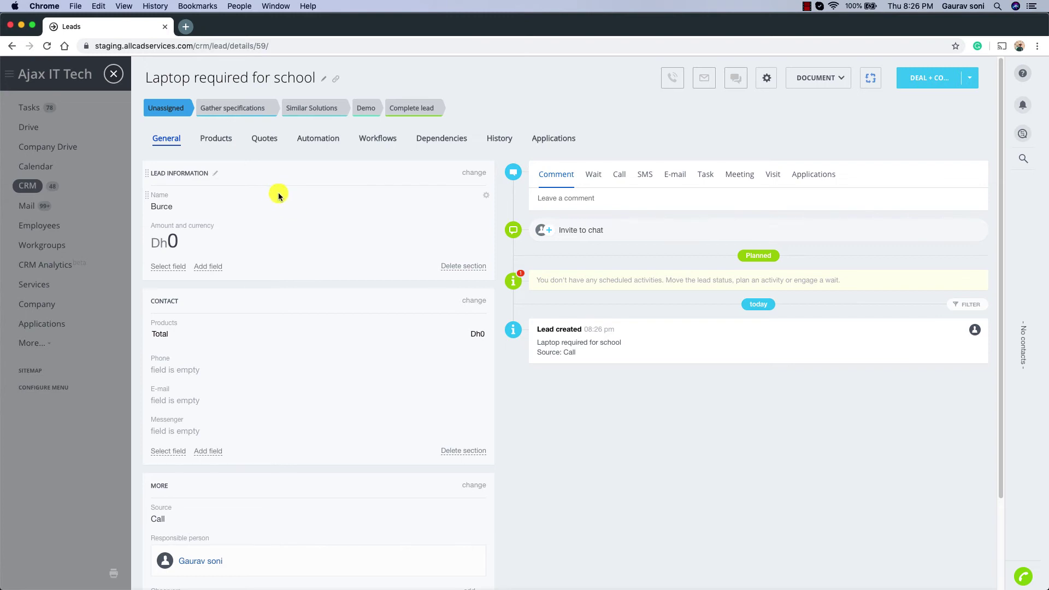
# Add Macbook 2019 from the Laptops catalogue to the lead's products and save.
pyautogui.click(224, 144)
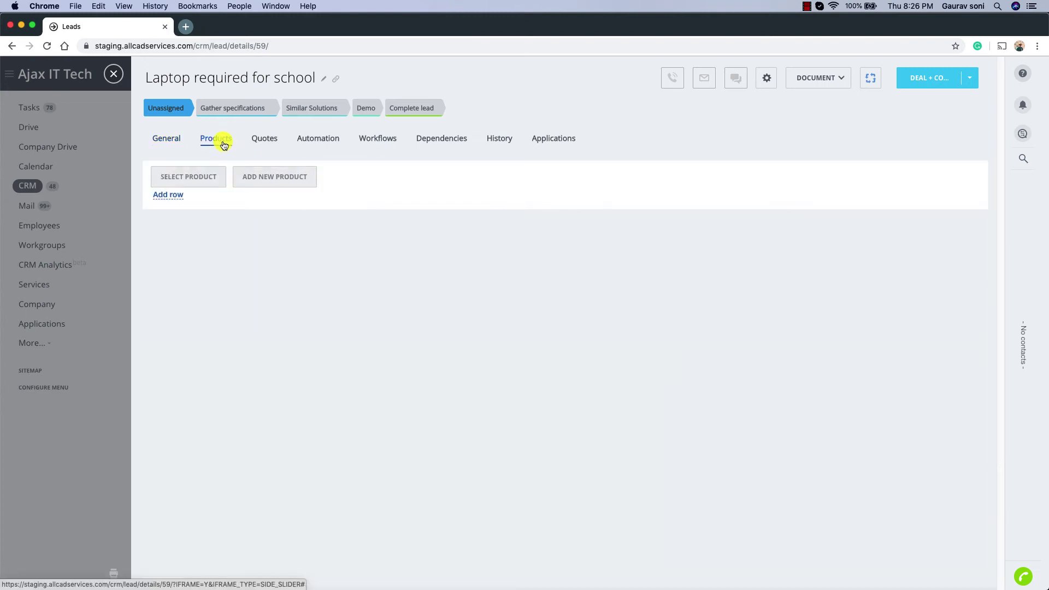
pyautogui.click(206, 176)
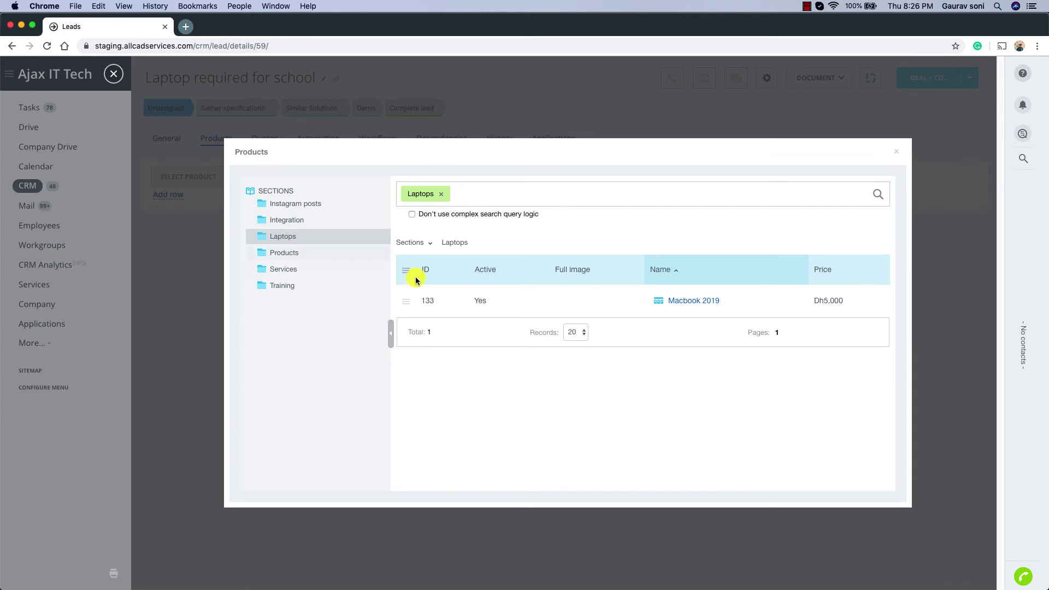
pyautogui.click(605, 300)
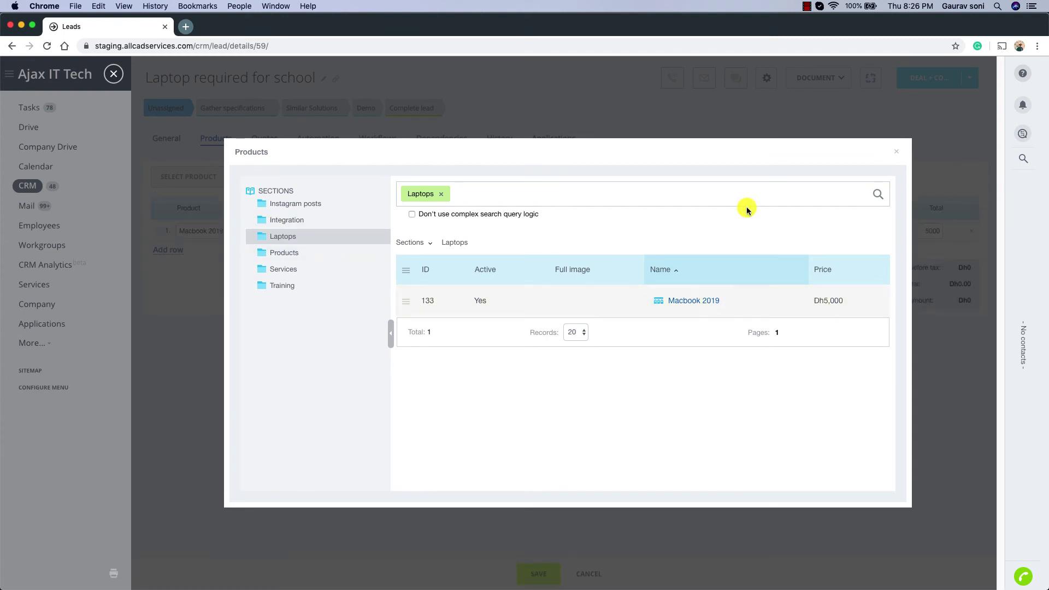
pyautogui.click(897, 153)
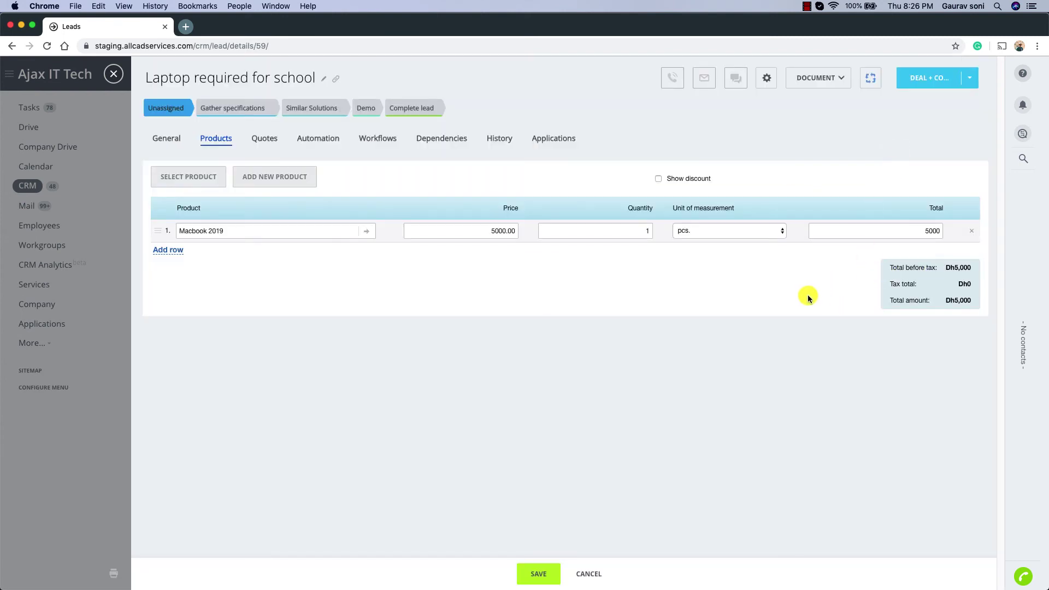
pyautogui.click(548, 573)
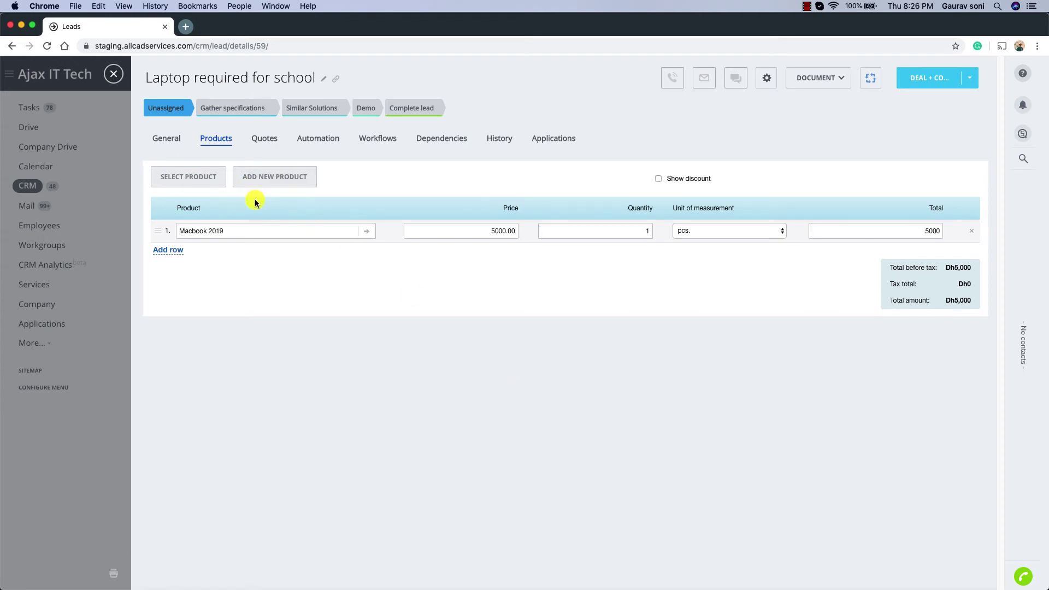
# Return to the lead's General details to confirm the Dh5,000 amount.
pyautogui.click(177, 144)
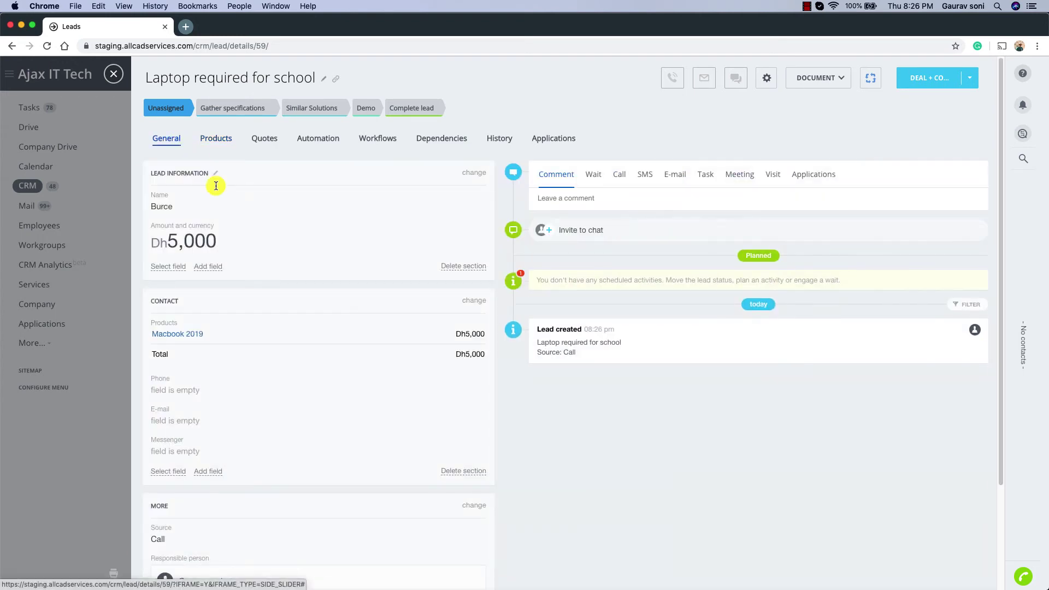
pyautogui.scroll(-1, 279, 241)
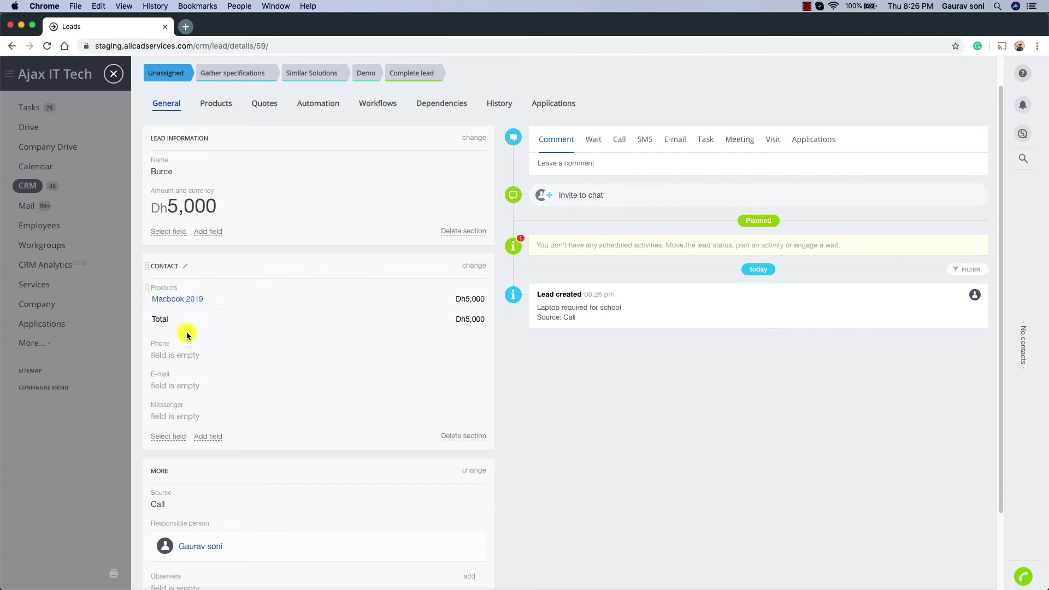
pyautogui.scroll(-3, 215, 405)
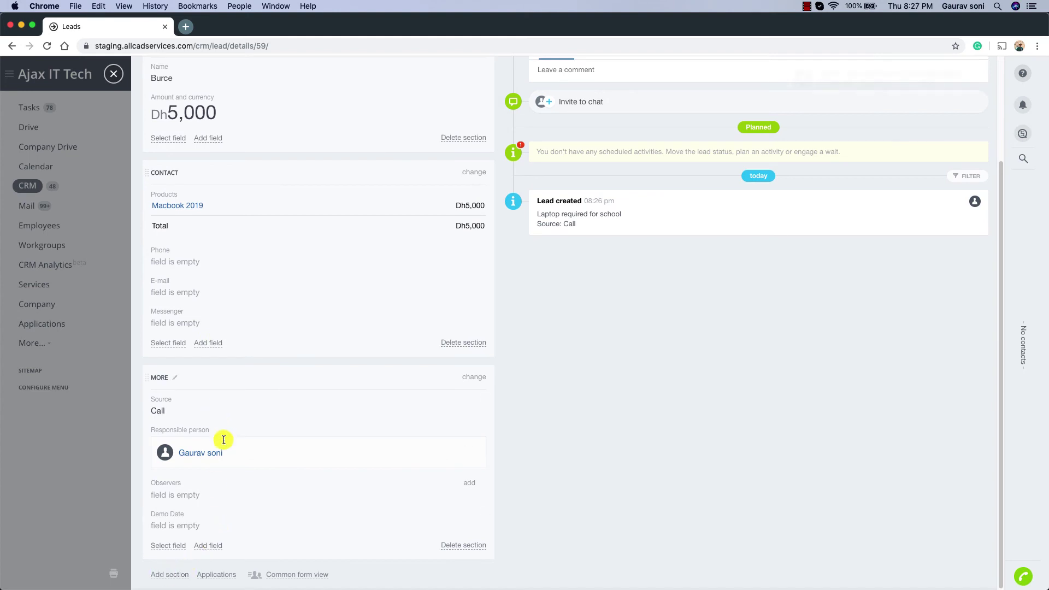
# Add a new lead-form section named PRODUCTS and move it above CONTACT.
pyautogui.click(173, 575)
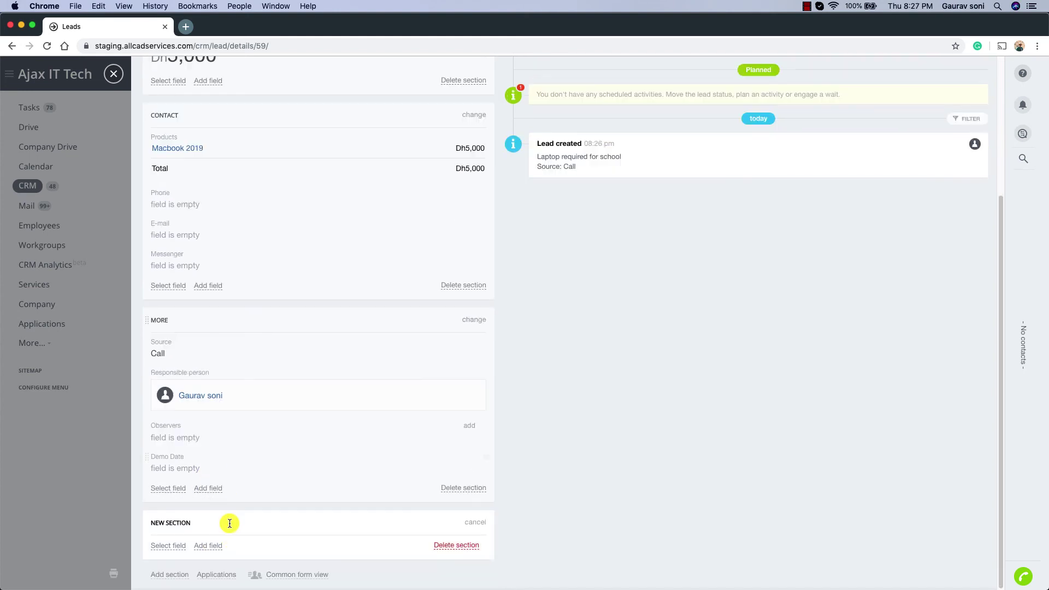
pyautogui.click(144, 521)
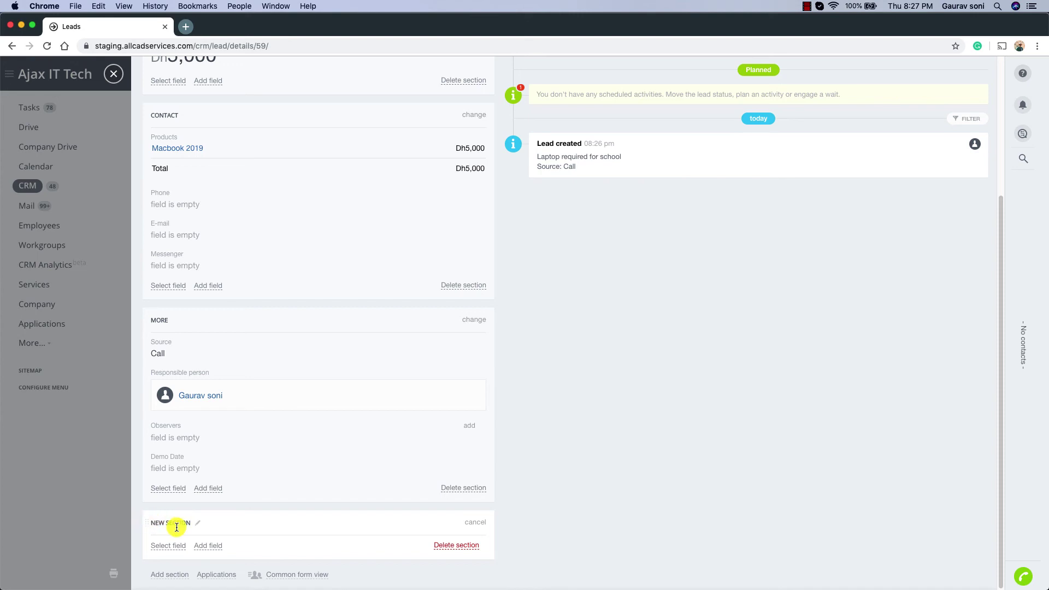
pyautogui.click(197, 523)
pyautogui.write('PRODUCTS')
pyautogui.press('Return')
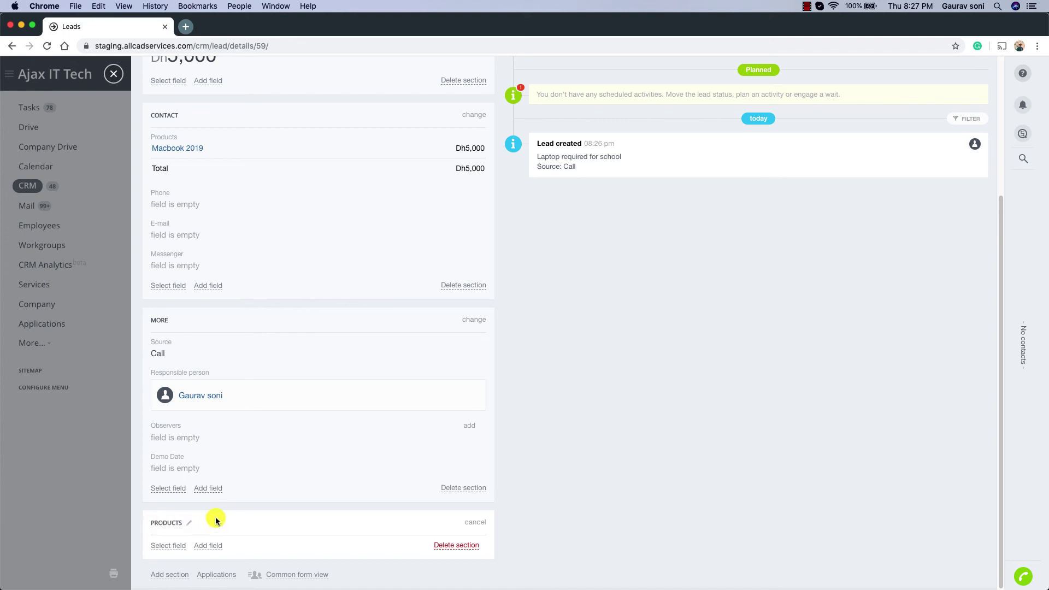
pyautogui.moveTo(145, 521); pyautogui.dragTo(147, 197)
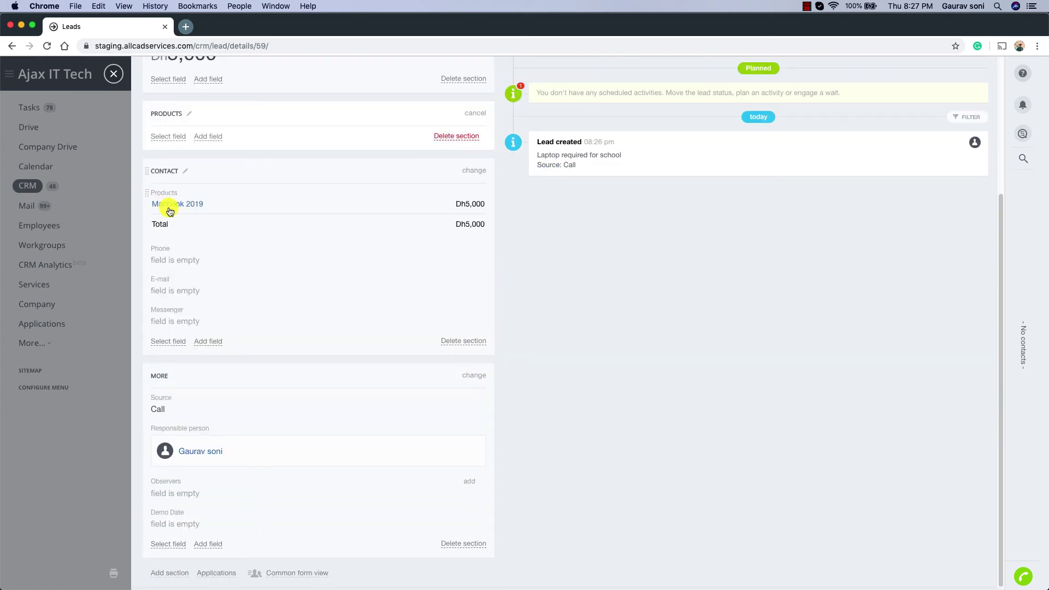
# Move the Products field into the PRODUCTS section and close the lead.
pyautogui.scroll(3, 169, 212)
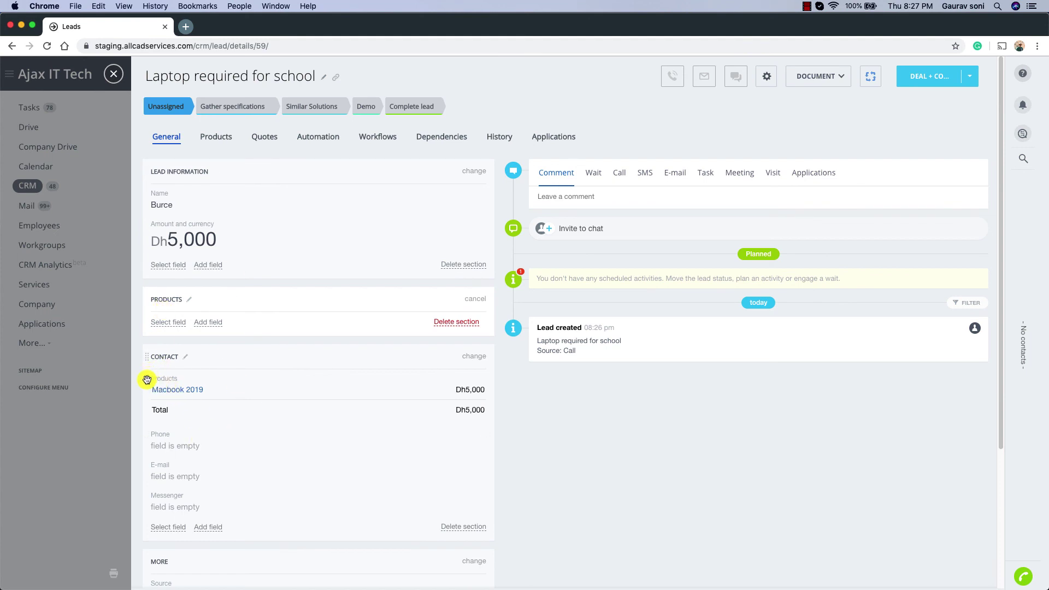
pyautogui.moveTo(147, 379); pyautogui.dragTo(153, 319)
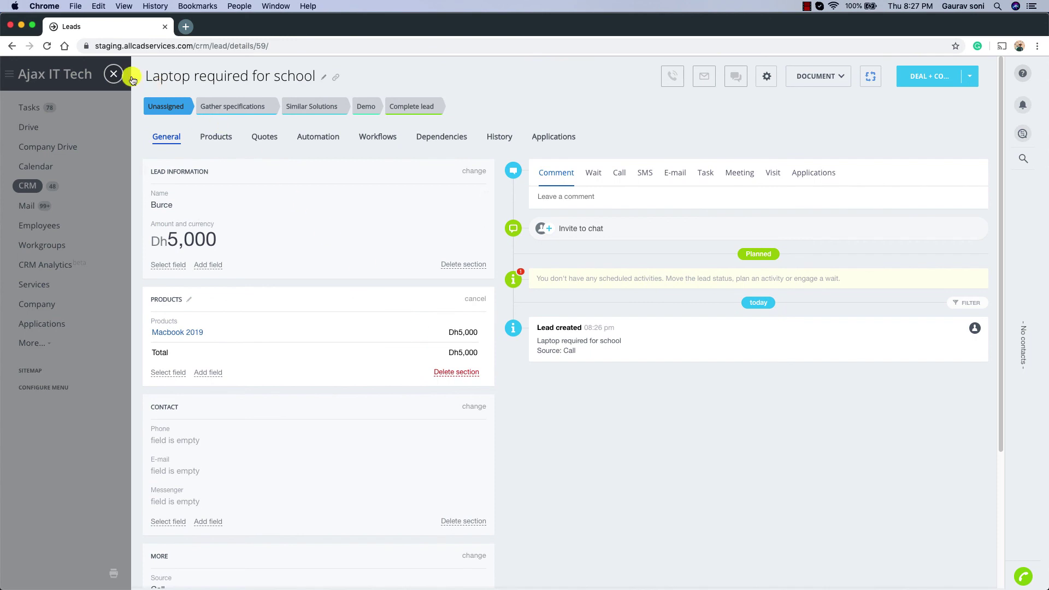
pyautogui.click(113, 74)
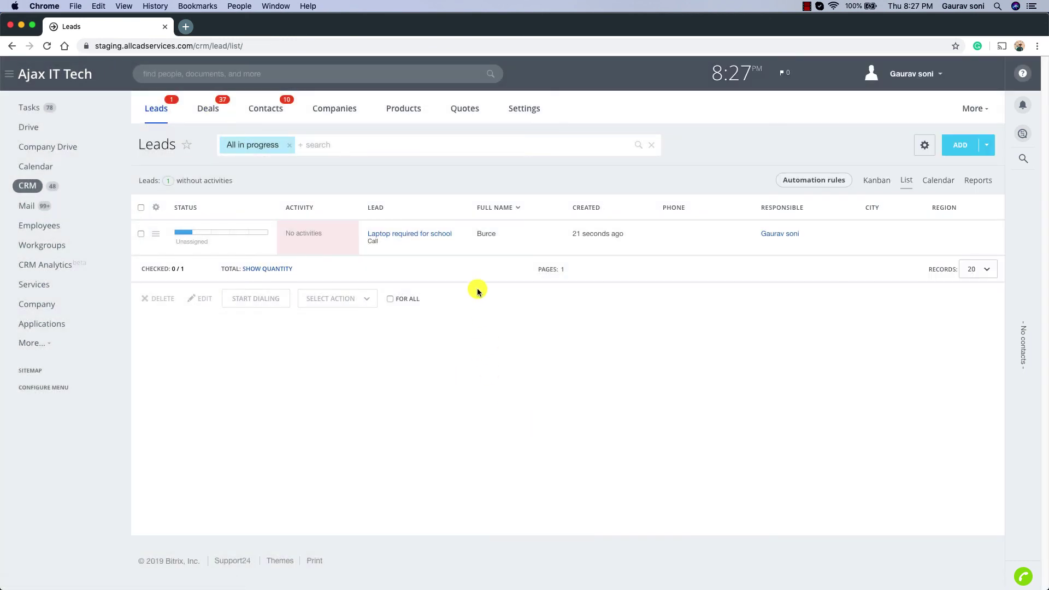
# Reopen the 'Laptop required for school' lead from the Leads list.
pyautogui.doubleClick(470, 239)
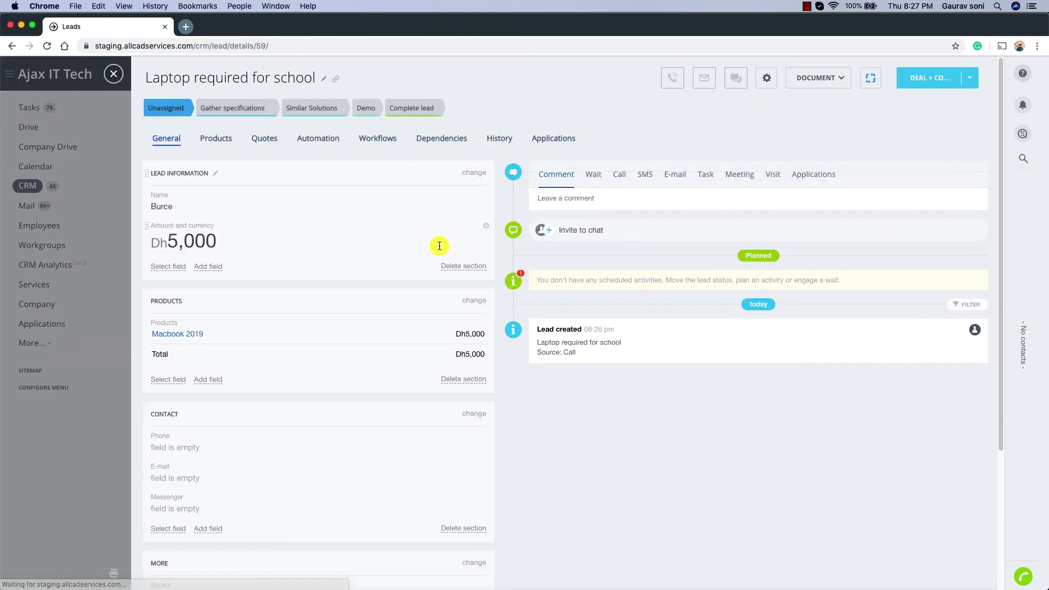